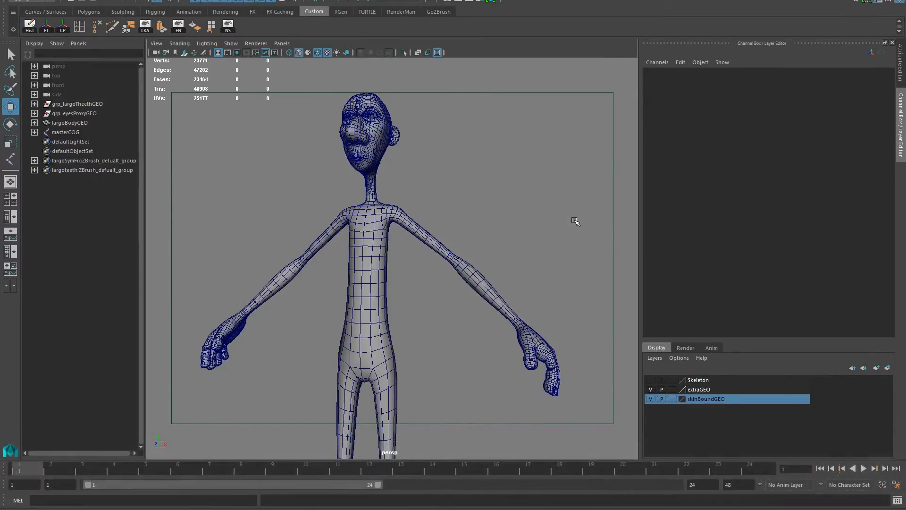
# - Turn on the visibility of the Skeleton display layer
pyautogui.click(653, 380)
pyautogui.click(651, 380)
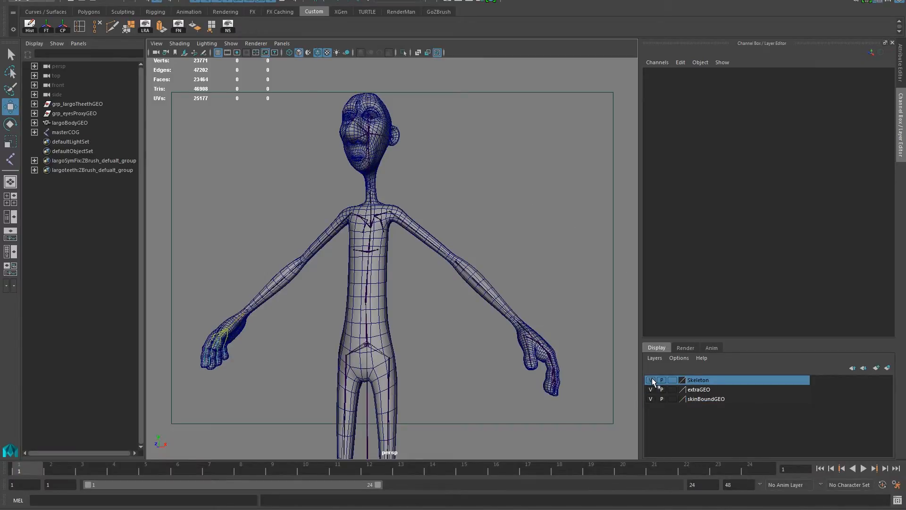
# - Examine the skeleton inside the body mesh from the head down to the feet and around the chest
pyautogui.keyDown('alt'); pyautogui.moveTo(449, 255); pyautogui.dragTo(509, 261); pyautogui.keyUp('alt')
pyautogui.keyDown('alt'); pyautogui.moveTo(509, 261); pyautogui.dragTo(415, 279, button='right'); pyautogui.keyUp('alt')
pyautogui.keyDown('alt'); pyautogui.moveTo(415, 279); pyautogui.dragTo(347, 297); pyautogui.keyUp('alt')
pyautogui.keyDown('alt'); pyautogui.moveTo(347, 297); pyautogui.dragTo(448, 170, button='middle'); pyautogui.keyUp('alt')
pyautogui.keyDown('alt'); pyautogui.moveTo(448, 170); pyautogui.dragTo(327, 183, button='right'); pyautogui.keyUp('alt')
pyautogui.keyDown('alt'); pyautogui.moveTo(327, 183); pyautogui.dragTo(389, 195); pyautogui.keyUp('alt')
pyautogui.keyDown('alt'); pyautogui.moveTo(365, 206); pyautogui.dragTo(350, 236, button='middle'); pyautogui.keyUp('alt')
pyautogui.keyDown('alt'); pyautogui.moveTo(350, 236); pyautogui.dragTo(399, 245, button='right'); pyautogui.keyUp('alt')
pyautogui.keyDown('alt'); pyautogui.moveTo(399, 246); pyautogui.dragTo(297, 251); pyautogui.keyUp('alt')
pyautogui.keyDown('alt'); pyautogui.moveTo(298, 251); pyautogui.dragTo(322, 258, button='right'); pyautogui.keyUp('alt')
pyautogui.keyDown('alt'); pyautogui.moveTo(322, 258); pyautogui.dragTo(354, 317); pyautogui.keyUp('alt')
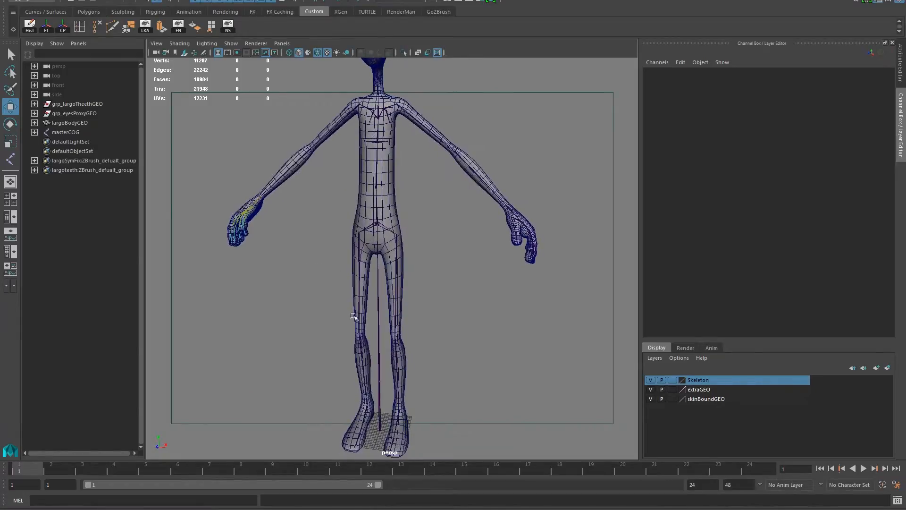
pyautogui.keyDown('alt'); pyautogui.moveTo(223, 195); pyautogui.dragTo(293, 217); pyautogui.keyUp('alt')
pyautogui.keyDown('alt'); pyautogui.moveTo(293, 217); pyautogui.dragTo(257, 203, button='right'); pyautogui.keyUp('alt')
pyautogui.keyDown('alt'); pyautogui.moveTo(257, 202); pyautogui.dragTo(255, 279, button='middle'); pyautogui.keyUp('alt')
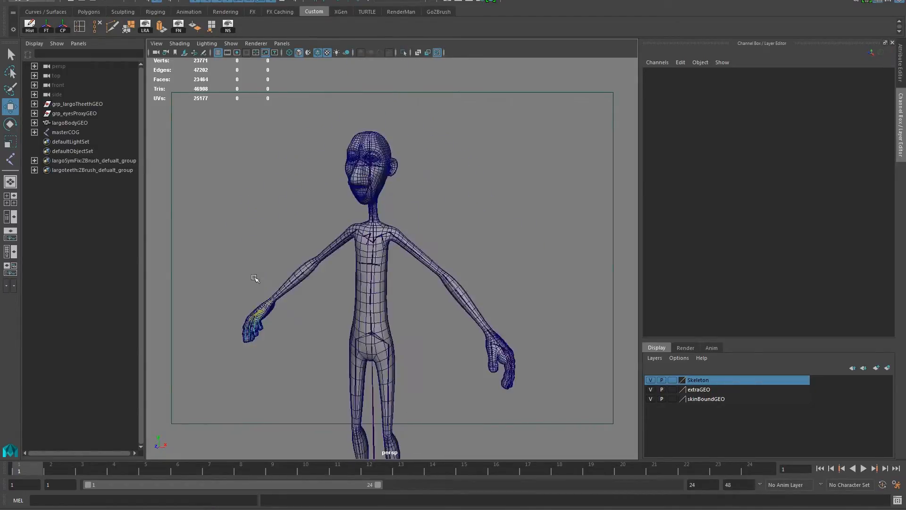
pyautogui.keyDown('alt'); pyautogui.moveTo(255, 279); pyautogui.dragTo(404, 284, button='right'); pyautogui.keyUp('alt')
pyautogui.keyDown('alt'); pyautogui.moveTo(302, 262); pyautogui.dragTo(425, 282, button='right'); pyautogui.keyUp('alt')
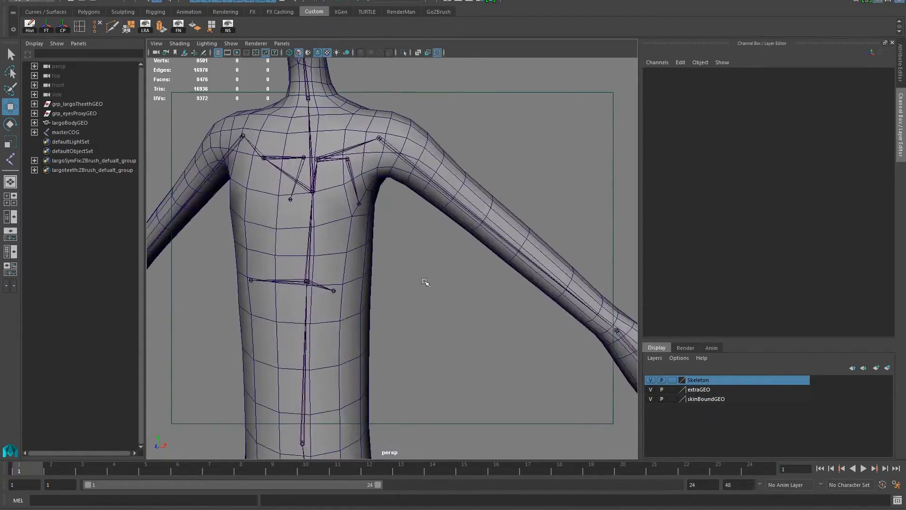
pyautogui.click(306, 272)
pyautogui.doubleClick(875, 155)
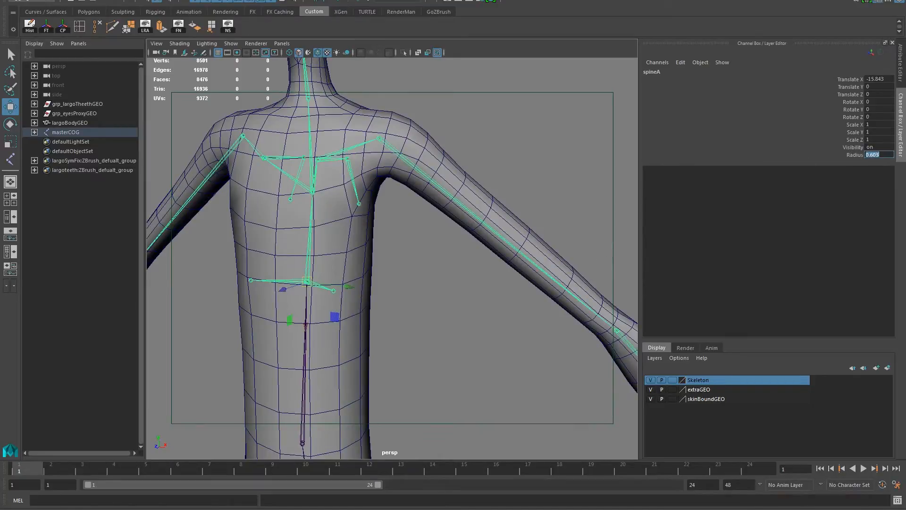
pyautogui.press('Return')
pyautogui.hotkey('ctrl', 'z')
pyautogui.click(562, 128)
pyautogui.keyDown('alt'); pyautogui.moveTo(472, 158); pyautogui.dragTo(289, 184, button='right'); pyautogui.keyUp('alt')
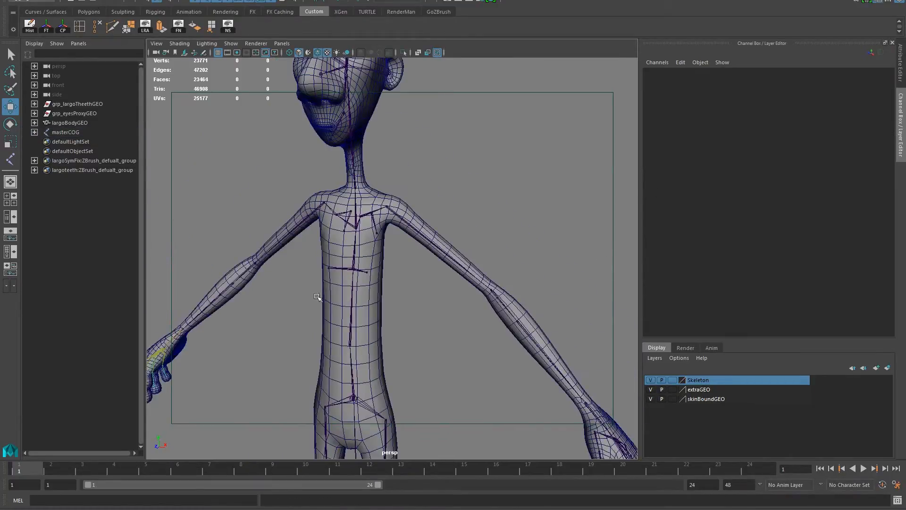
pyautogui.keyDown('alt'); pyautogui.moveTo(424, 217); pyautogui.dragTo(387, 248, button='right'); pyautogui.keyUp('alt')
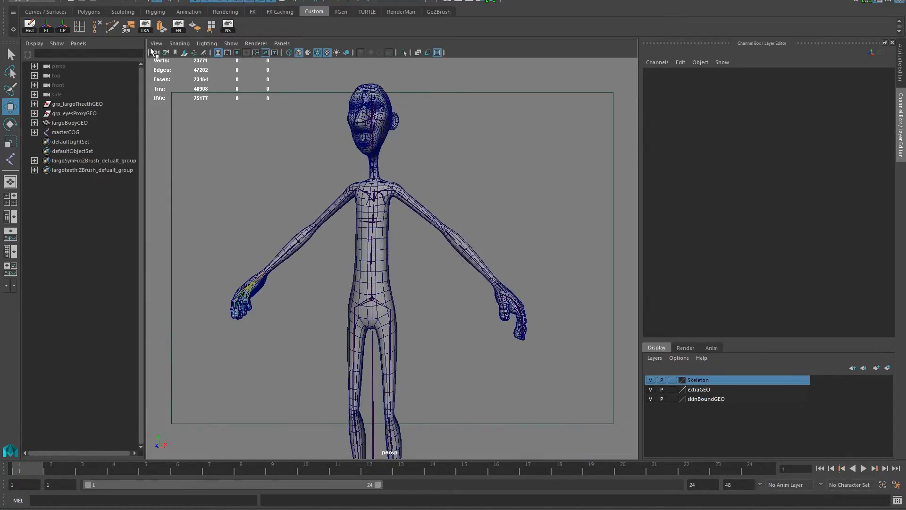
# - Add the Joint Size display command to the Custom shelf
pyautogui.click(135, 1)
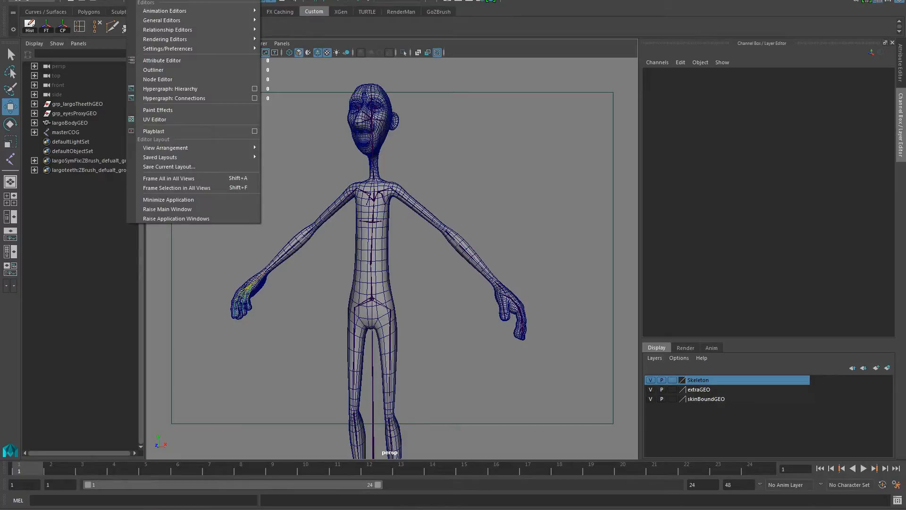
pyautogui.moveTo(113, 0)
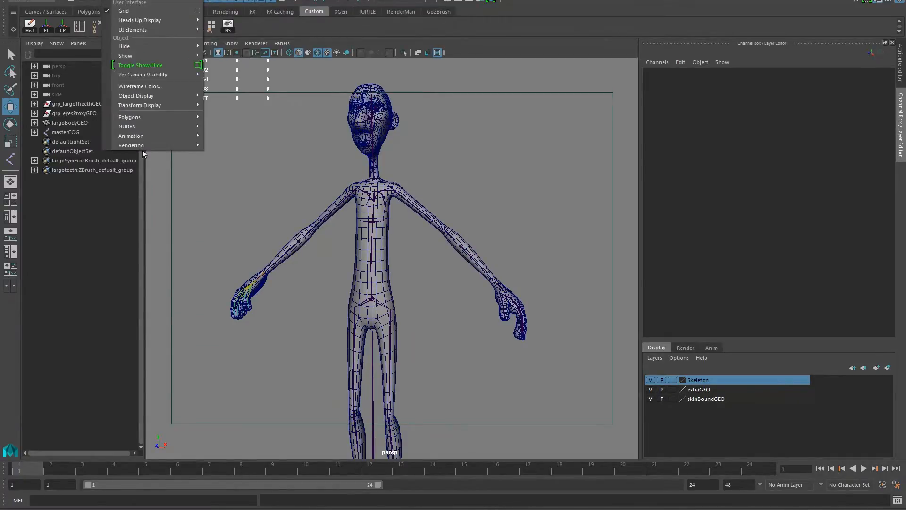
pyautogui.moveTo(153, 137)
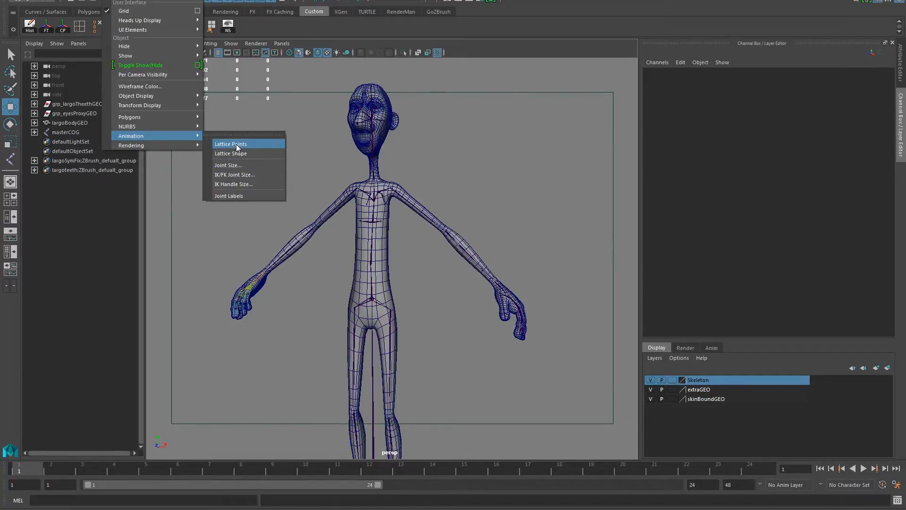
pyautogui.keyDown('ctrl'); pyautogui.keyDown('shift'); pyautogui.click(236, 164); pyautogui.keyUp('shift'); pyautogui.keyUp('ctrl')
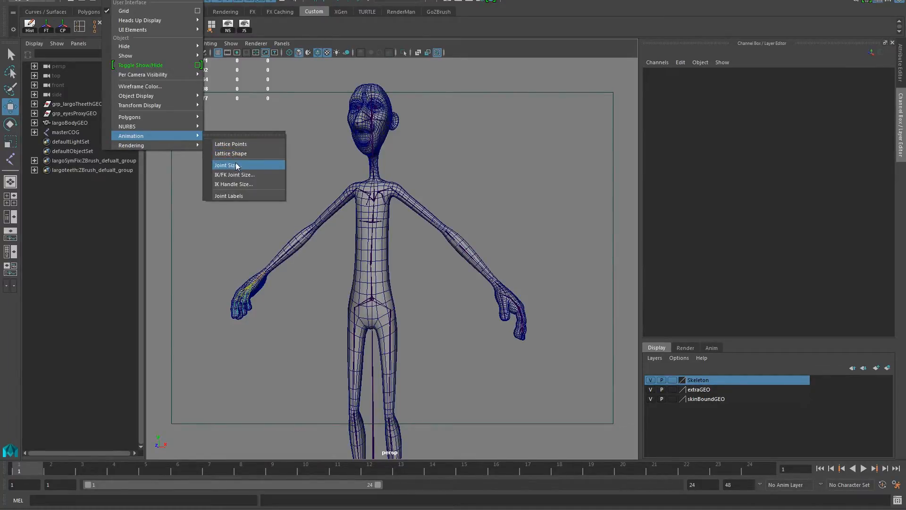
# - Set the joint display scale to 2.60 and close the scale window
pyautogui.click(255, 35)
pyautogui.click(246, 28)
pyautogui.moveTo(354, 184); pyautogui.dragTo(365, 185)
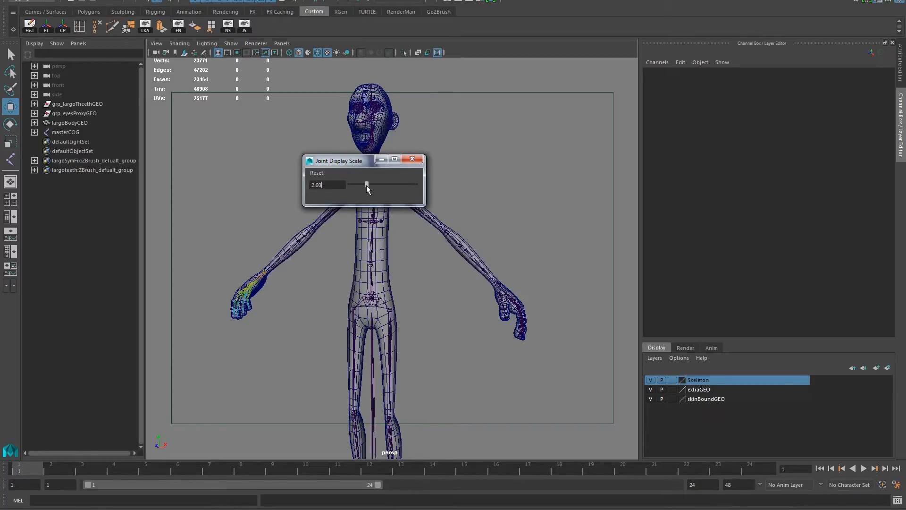
pyautogui.click(419, 161)
# - Examine the enlarged joints across the torso, legs and left arm from several angles
pyautogui.keyDown('alt'); pyautogui.moveTo(326, 231); pyautogui.dragTo(341, 274); pyautogui.keyUp('alt')
pyautogui.keyDown('alt'); pyautogui.moveTo(341, 274); pyautogui.dragTo(605, 210, button='right'); pyautogui.keyUp('alt')
pyautogui.keyDown('alt'); pyautogui.moveTo(605, 211); pyautogui.dragTo(546, 183); pyautogui.keyUp('alt')
pyautogui.keyDown('alt'); pyautogui.moveTo(546, 183); pyautogui.dragTo(417, 190, button='right'); pyautogui.keyUp('alt')
pyautogui.keyDown('alt'); pyautogui.moveTo(419, 189); pyautogui.dragTo(461, 310, button='middle'); pyautogui.keyUp('alt')
pyautogui.keyDown('alt'); pyautogui.moveTo(461, 311); pyautogui.dragTo(524, 302, button='right'); pyautogui.keyUp('alt')
pyautogui.keyDown('alt'); pyautogui.moveTo(524, 302); pyautogui.dragTo(491, 208); pyautogui.keyUp('alt')
pyautogui.keyDown('alt'); pyautogui.moveTo(491, 207); pyautogui.dragTo(419, 176, button='right'); pyautogui.keyUp('alt')
pyautogui.keyDown('alt'); pyautogui.moveTo(418, 176); pyautogui.dragTo(373, 207); pyautogui.keyUp('alt')
pyautogui.keyDown('alt'); pyautogui.moveTo(377, 302); pyautogui.dragTo(382, 198, button='middle'); pyautogui.keyUp('alt')
pyautogui.keyDown('alt'); pyautogui.moveTo(382, 199); pyautogui.dragTo(472, 210); pyautogui.keyUp('alt')
pyautogui.keyDown('alt'); pyautogui.moveTo(471, 210); pyautogui.dragTo(279, 297, button='middle'); pyautogui.keyUp('alt')
pyautogui.keyDown('alt'); pyautogui.moveTo(279, 297); pyautogui.dragTo(309, 281); pyautogui.keyUp('alt')
# - Hide the skinBoundGEO layer so that only the skeleton is displayed around the left arm
pyautogui.click(295, 186)
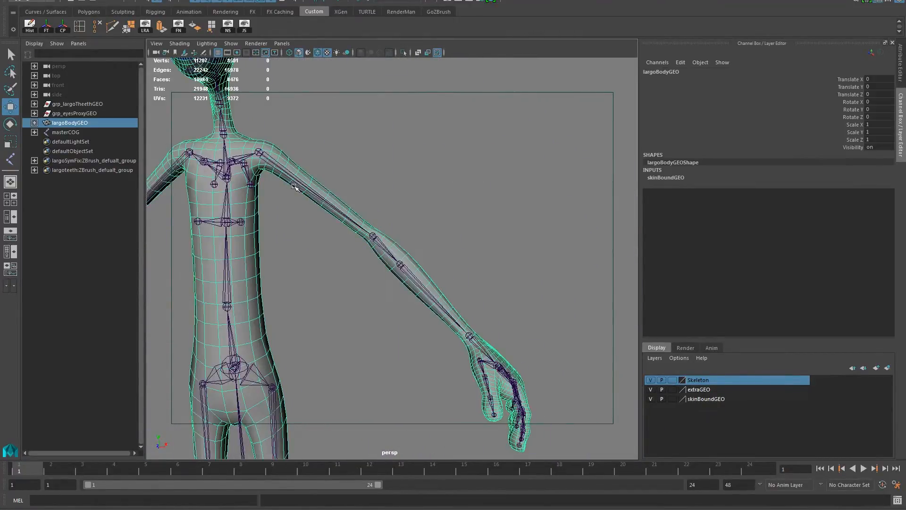
pyautogui.keyDown('alt'); pyautogui.moveTo(306, 237); pyautogui.dragTo(357, 308, button='middle'); pyautogui.keyUp('alt')
pyautogui.keyDown('alt'); pyautogui.moveTo(356, 308); pyautogui.dragTo(416, 275, button='right'); pyautogui.keyUp('alt')
pyautogui.click(651, 400)
# - Select the left shoulder joint and examine its chain from the shoulder down to the fingers
pyautogui.keyDown('alt'); pyautogui.moveTo(406, 252); pyautogui.dragTo(385, 239); pyautogui.keyUp('alt')
pyautogui.click(383, 240)
pyautogui.click(343, 250)
pyautogui.keyDown('alt'); pyautogui.moveTo(361, 307); pyautogui.dragTo(384, 278, button='middle'); pyautogui.keyUp('alt')
pyautogui.keyDown('alt'); pyautogui.moveTo(384, 278); pyautogui.dragTo(358, 237, button='right'); pyautogui.keyUp('alt')
pyautogui.keyDown('alt'); pyautogui.moveTo(417, 301); pyautogui.dragTo(376, 271, button='middle'); pyautogui.keyUp('alt')
pyautogui.keyDown('alt'); pyautogui.moveTo(376, 271); pyautogui.dragTo(352, 297); pyautogui.keyUp('alt')
pyautogui.keyDown('alt'); pyautogui.moveTo(427, 263); pyautogui.dragTo(377, 243, button='middle'); pyautogui.keyUp('alt')
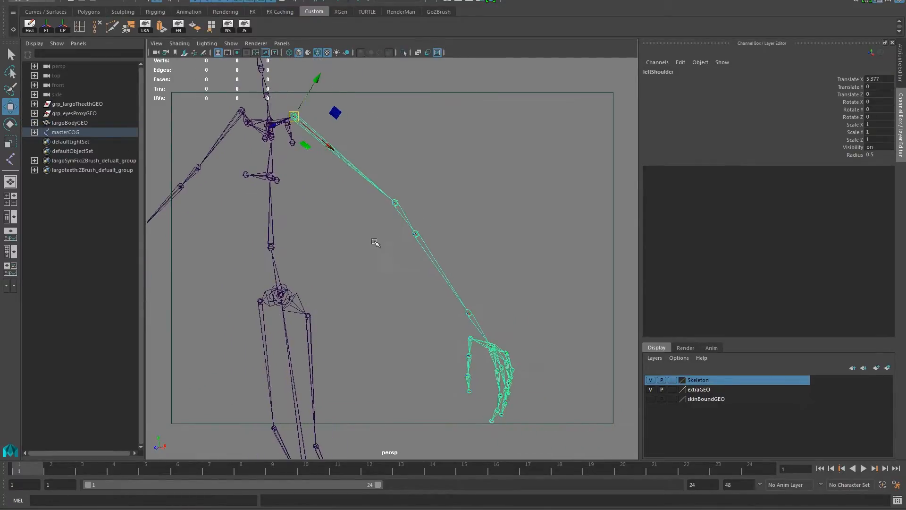
pyautogui.keyDown('alt'); pyautogui.moveTo(378, 203); pyautogui.dragTo(410, 223); pyautogui.keyUp('alt')
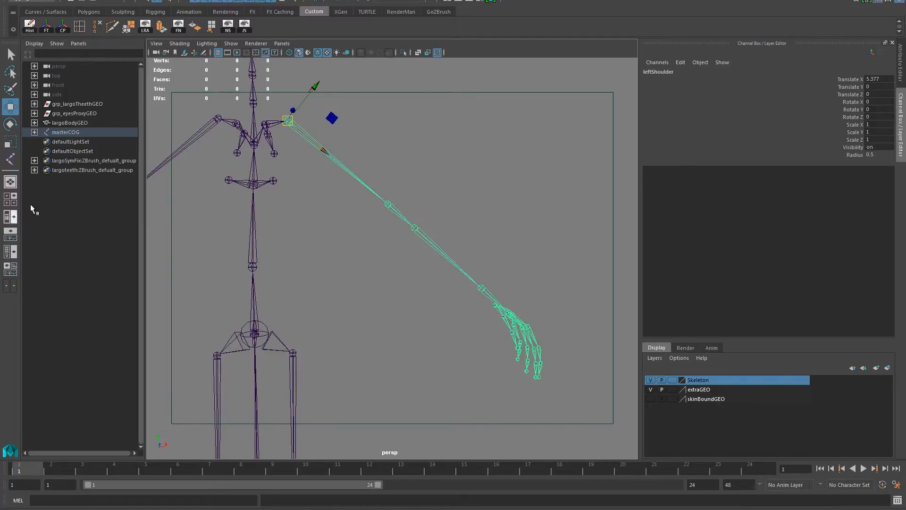
# - Switch to the four-view layout and frame the left arm chain in the front view
pyautogui.click(11, 200)
pyautogui.keyDown('alt'); pyautogui.moveTo(285, 377); pyautogui.dragTo(254, 295, button='middle'); pyautogui.keyUp('alt')
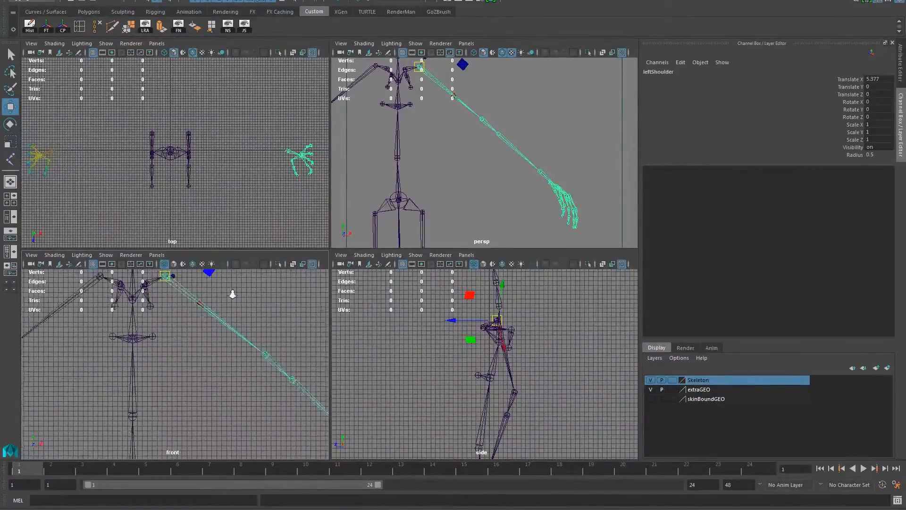
pyautogui.keyDown('alt'); pyautogui.moveTo(255, 296); pyautogui.dragTo(142, 311, button='right'); pyautogui.keyUp('alt')
pyautogui.keyDown('alt'); pyautogui.moveTo(279, 344); pyautogui.dragTo(215, 317, button='middle'); pyautogui.keyUp('alt')
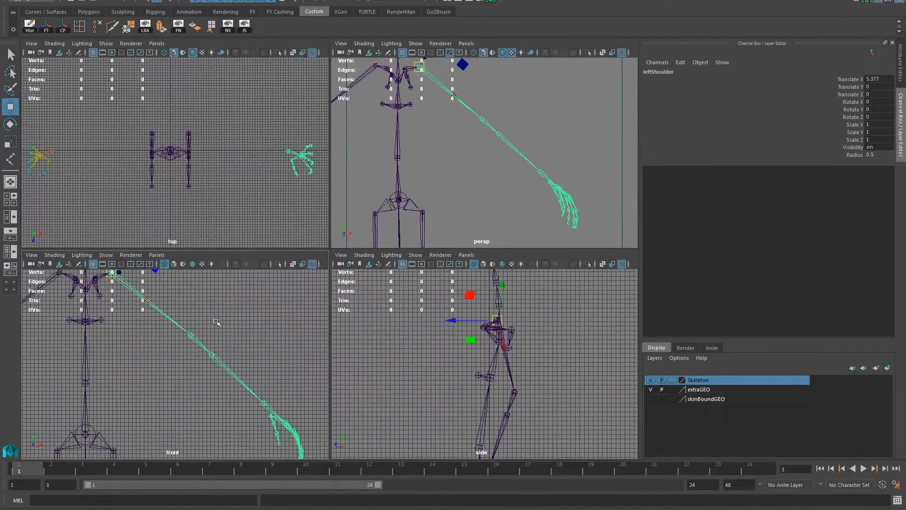
# - Examine the joint placement of the left elbow, wrist, thumb and fingers in the perspective view
pyautogui.keyDown('alt'); pyautogui.moveTo(483, 162); pyautogui.dragTo(463, 166); pyautogui.keyUp('alt')
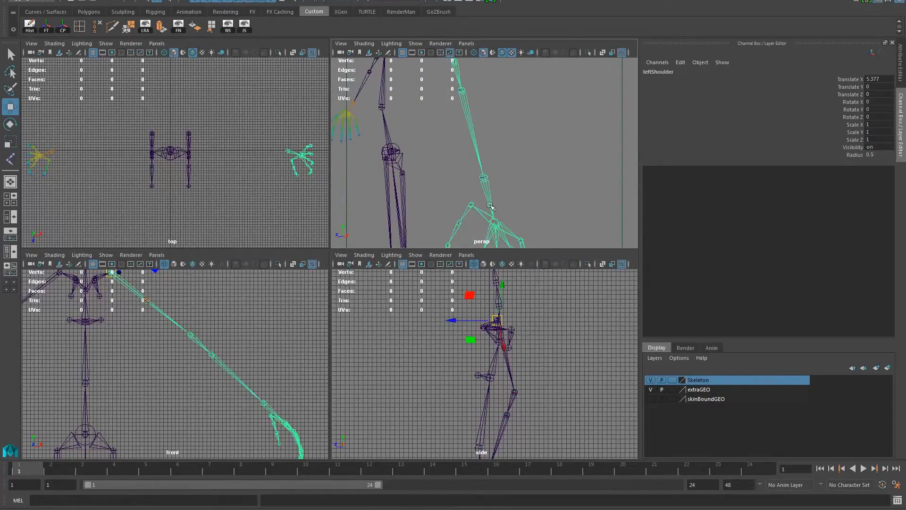
pyautogui.keyDown('alt'); pyautogui.moveTo(497, 222); pyautogui.dragTo(516, 127); pyautogui.keyUp('alt')
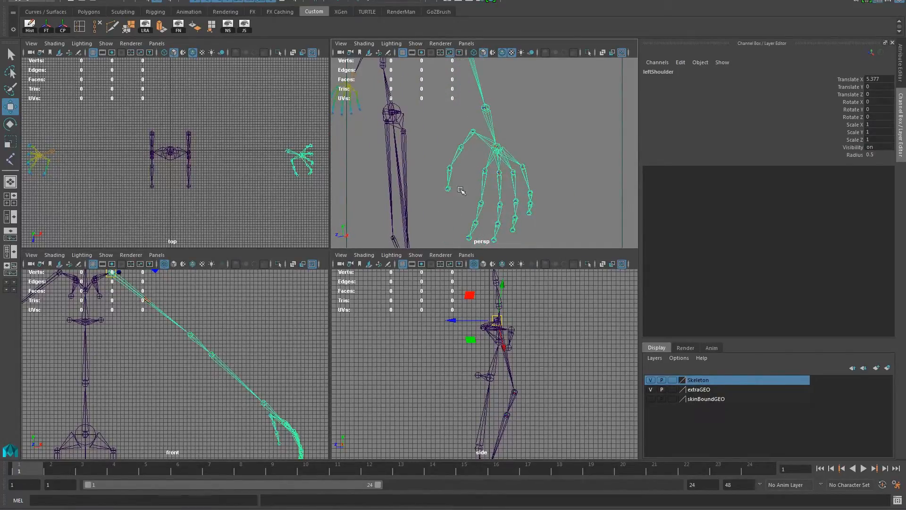
pyautogui.keyDown('alt'); pyautogui.moveTo(505, 233); pyautogui.dragTo(516, 145); pyautogui.keyUp('alt')
pyautogui.keyDown('alt'); pyautogui.moveTo(515, 146); pyautogui.dragTo(530, 115, button='right'); pyautogui.keyUp('alt')
pyautogui.keyDown('alt'); pyautogui.moveTo(530, 115); pyautogui.dragTo(552, 162, button='middle'); pyautogui.keyUp('alt')
pyautogui.keyDown('alt'); pyautogui.moveTo(552, 162); pyautogui.dragTo(558, 167); pyautogui.keyUp('alt')
pyautogui.keyDown('alt'); pyautogui.moveTo(562, 203); pyautogui.dragTo(536, 186); pyautogui.keyUp('alt')
pyautogui.keyDown('alt'); pyautogui.moveTo(536, 186); pyautogui.dragTo(501, 182, button='right'); pyautogui.keyUp('alt')
pyautogui.keyDown('alt'); pyautogui.moveTo(500, 182); pyautogui.dragTo(463, 164); pyautogui.keyUp('alt')
pyautogui.keyDown('alt'); pyautogui.moveTo(463, 164); pyautogui.dragTo(533, 149, button='right'); pyautogui.keyUp('alt')
pyautogui.keyDown('alt'); pyautogui.moveTo(523, 179); pyautogui.dragTo(528, 188); pyautogui.keyUp('alt')
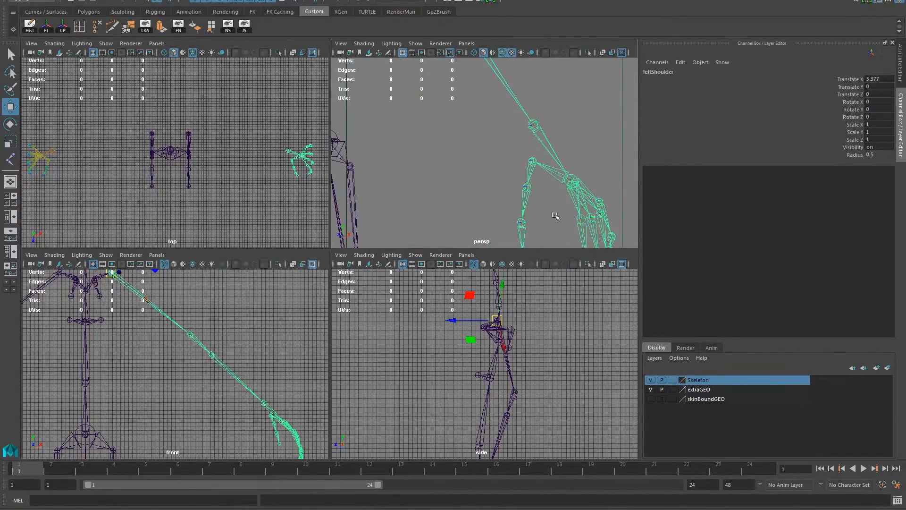
pyautogui.keyDown('alt'); pyautogui.moveTo(555, 215); pyautogui.dragTo(561, 204); pyautogui.keyUp('alt')
pyautogui.keyDown('alt'); pyautogui.moveTo(504, 204); pyautogui.dragTo(579, 197); pyautogui.keyUp('alt')
pyautogui.keyDown('alt'); pyautogui.moveTo(579, 197); pyautogui.dragTo(524, 186, button='middle'); pyautogui.keyUp('alt')
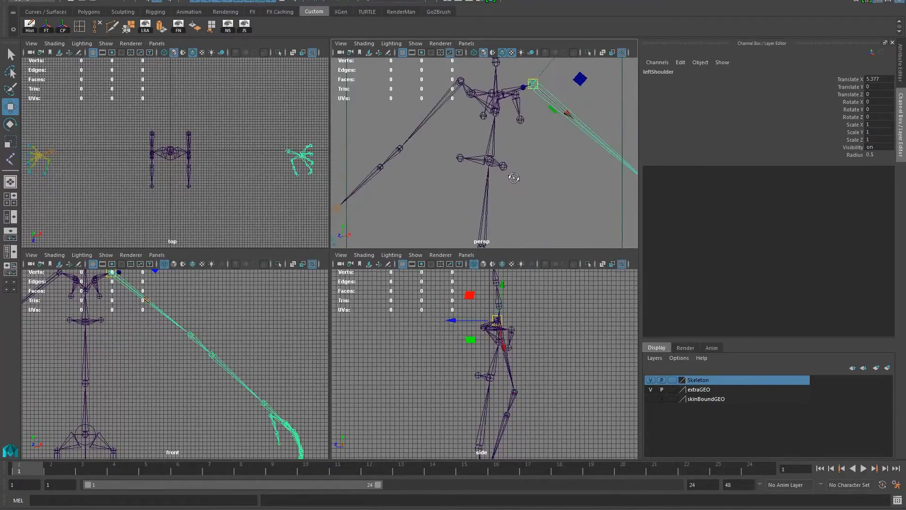
# - Select the left clavicle joint and show the skinBoundGEO layer again
pyautogui.click(490, 138)
pyautogui.keyDown('alt'); pyautogui.moveTo(490, 139); pyautogui.dragTo(379, 137); pyautogui.keyUp('alt')
pyautogui.click(590, 113)
pyautogui.keyDown('alt'); pyautogui.moveTo(378, 137); pyautogui.dragTo(491, 194, button='right'); pyautogui.keyUp('alt')
pyautogui.keyDown('alt'); pyautogui.moveTo(490, 194); pyautogui.dragTo(393, 112); pyautogui.keyUp('alt')
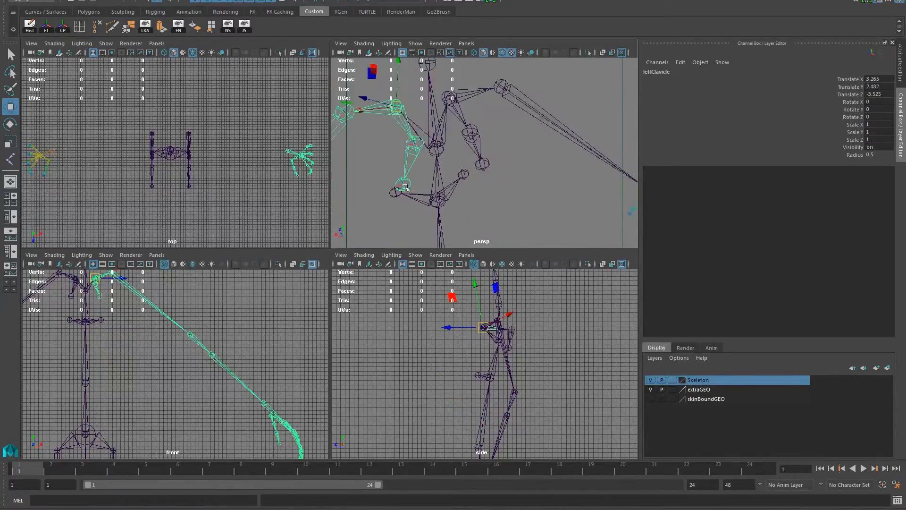
pyautogui.keyDown('alt'); pyautogui.moveTo(464, 167); pyautogui.dragTo(603, 353); pyautogui.keyUp('alt')
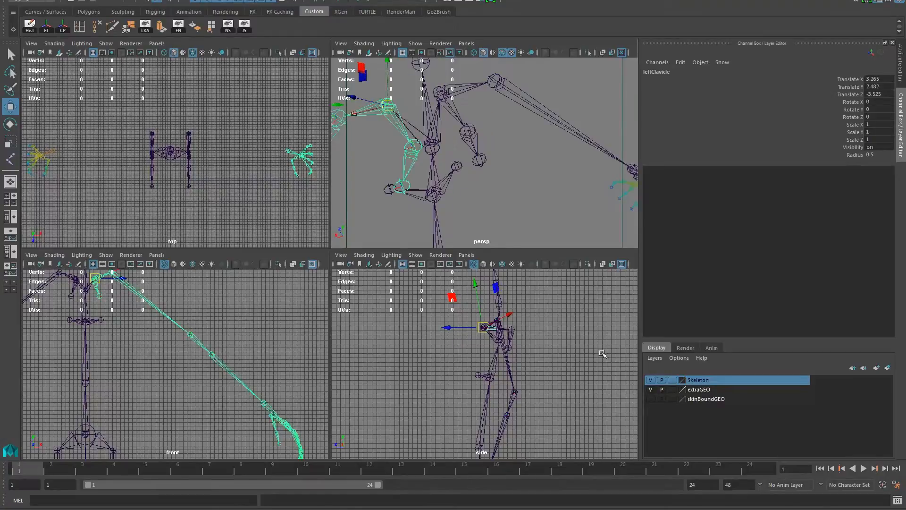
pyautogui.click(650, 398)
# - Try rotating the left clavicle joint to about 9.55, -8.54 and 12.56 degrees in X, Y and Z, and undo it
pyautogui.keyDown('alt'); pyautogui.moveTo(466, 189); pyautogui.dragTo(397, 153, button='right'); pyautogui.keyUp('alt')
pyautogui.keyDown('alt'); pyautogui.moveTo(397, 153); pyautogui.dragTo(439, 141); pyautogui.keyUp('alt')
pyautogui.press('e')
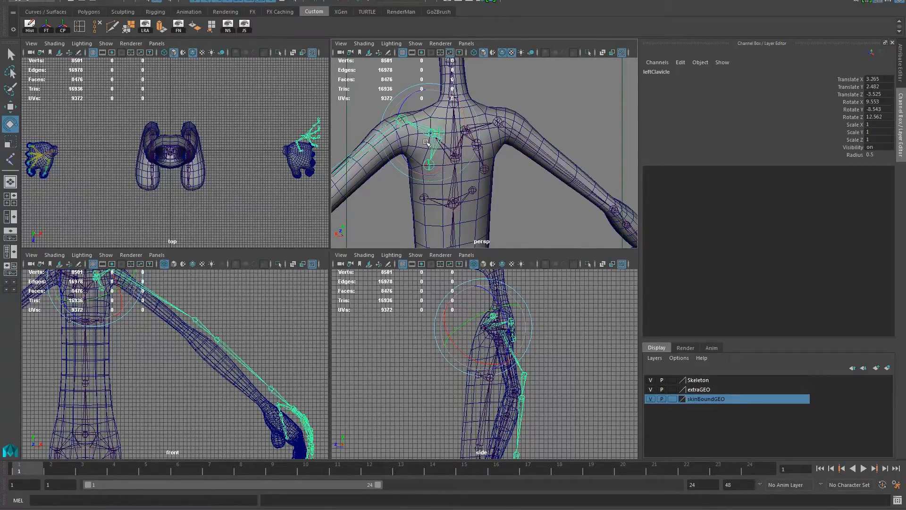
pyautogui.hotkey('ctrl', 'z')
# - Select the left ribs joint and examine the placement of the rib joints within the torso
pyautogui.click(367, 114)
pyautogui.keyDown('alt'); pyautogui.moveTo(369, 116); pyautogui.dragTo(508, 184); pyautogui.keyUp('alt')
pyautogui.keyDown('alt'); pyautogui.moveTo(508, 184); pyautogui.dragTo(574, 101, button='middle'); pyautogui.keyUp('alt')
pyautogui.moveTo(527, 128)
pyautogui.keyDown('alt'); pyautogui.mouseDown()
pyautogui.moveTo(544, 133)
pyautogui.moveTo(529, 130)
pyautogui.mouseUp(); pyautogui.keyUp('alt')
pyautogui.click(529, 129)
pyautogui.keyDown('alt'); pyautogui.moveTo(529, 130); pyautogui.dragTo(531, 172, button='middle'); pyautogui.keyUp('alt')
pyautogui.keyDown('alt'); pyautogui.moveTo(530, 171); pyautogui.dragTo(546, 198); pyautogui.keyUp('alt')
pyautogui.keyDown('alt'); pyautogui.moveTo(526, 165); pyautogui.dragTo(525, 155, button='middle'); pyautogui.keyUp('alt')
pyautogui.keyDown('alt'); pyautogui.moveTo(531, 187); pyautogui.dragTo(519, 172); pyautogui.keyUp('alt')
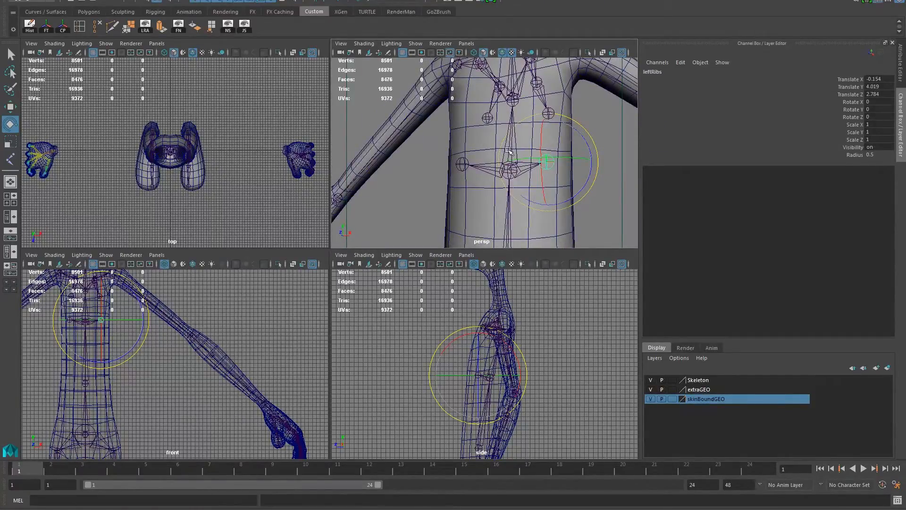
pyautogui.keyDown('alt'); pyautogui.moveTo(484, 149); pyautogui.dragTo(455, 144, button='right'); pyautogui.keyUp('alt')
pyautogui.keyDown('alt'); pyautogui.moveTo(535, 171); pyautogui.dragTo(549, 172); pyautogui.keyUp('alt')
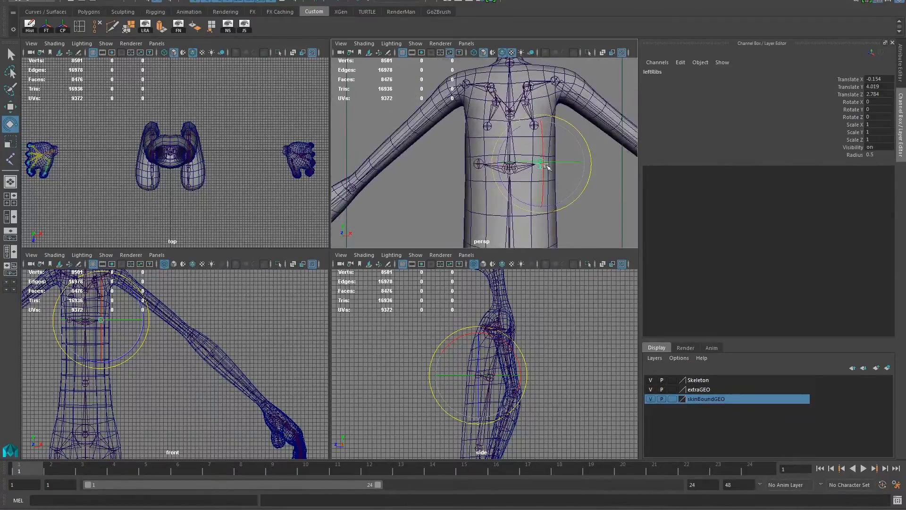
pyautogui.keyDown('alt'); pyautogui.moveTo(358, 203); pyautogui.dragTo(322, 206); pyautogui.keyUp('alt')
# - Try bending the spineA joint to about 28 degrees in Rotate Y, and undo the rotation
pyautogui.click(345, 153)
pyautogui.click(490, 163)
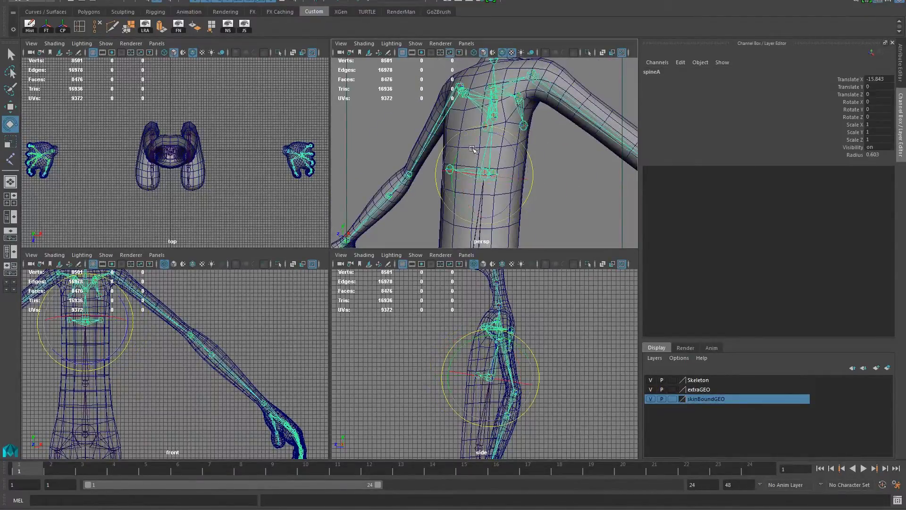
pyautogui.moveTo(464, 147); pyautogui.dragTo(461, 163)
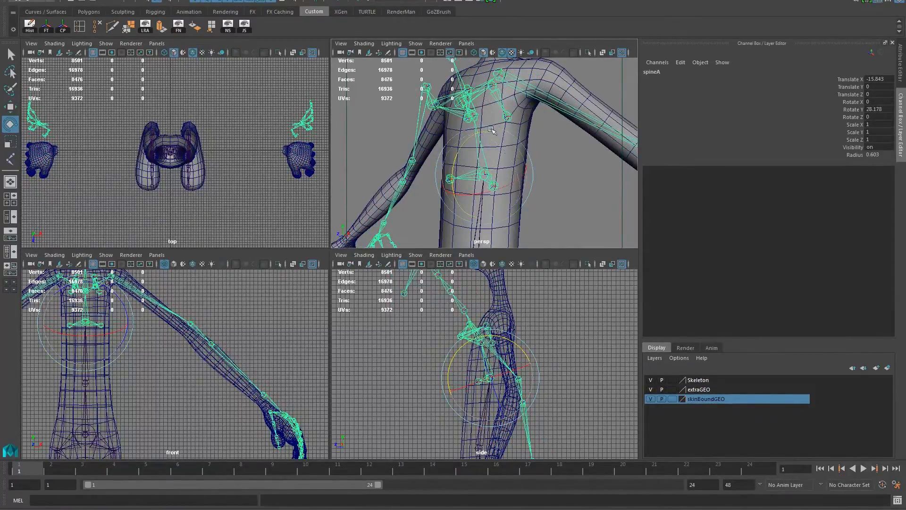
pyautogui.keyDown('alt'); pyautogui.moveTo(572, 142); pyautogui.dragTo(473, 151, button='right'); pyautogui.keyUp('alt')
pyautogui.keyDown('alt'); pyautogui.moveTo(474, 151); pyautogui.dragTo(542, 165); pyautogui.keyUp('alt')
pyautogui.hotkey('ctrl', 'z')
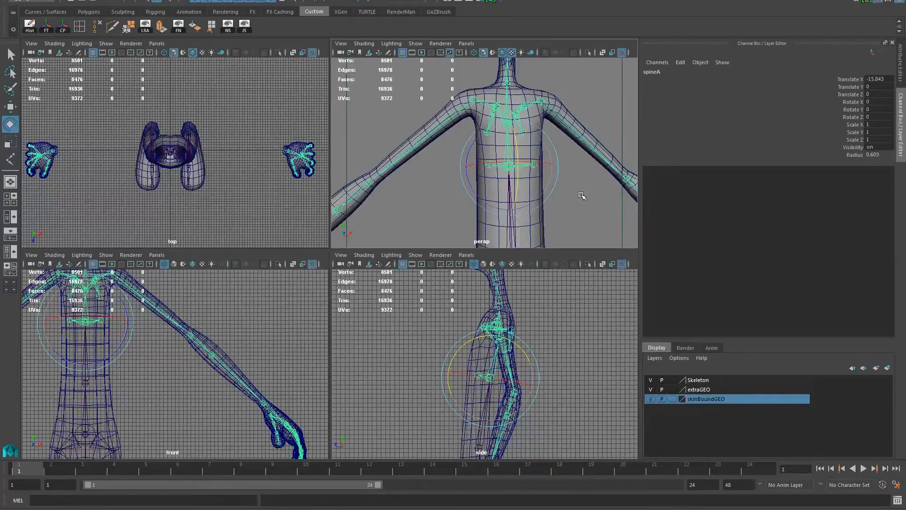
# - Try bending the spineB joint to about 33 degrees in Rotate Y, and undo the rotation
pyautogui.click(582, 196)
pyautogui.keyDown('alt'); pyautogui.moveTo(573, 202); pyautogui.dragTo(517, 217, button='right'); pyautogui.keyUp('alt')
pyautogui.keyDown('alt'); pyautogui.moveTo(517, 217); pyautogui.dragTo(527, 154, button='middle'); pyautogui.keyUp('alt')
pyautogui.click(518, 159)
pyautogui.keyDown('alt'); pyautogui.moveTo(489, 161); pyautogui.dragTo(523, 169); pyautogui.keyUp('alt')
pyautogui.moveTo(542, 126); pyautogui.dragTo(569, 180)
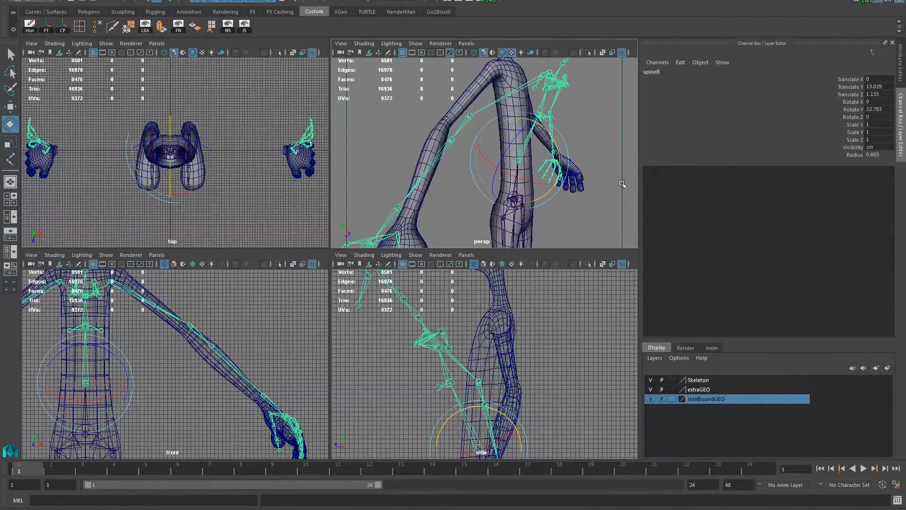
pyautogui.hotkey('ctrl', 'z')
pyautogui.hotkey('ctrl', 'z')
# - Select the spineC joint at the hips, try rotating the hip area, undo it and clear the selection
pyautogui.press('Down')
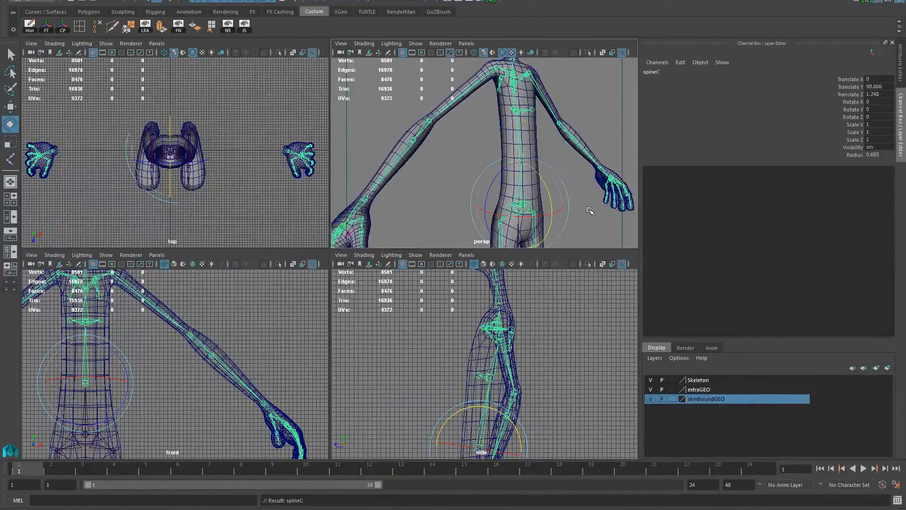
pyautogui.keyDown('alt'); pyautogui.moveTo(544, 180); pyautogui.dragTo(556, 207); pyautogui.keyUp('alt')
pyautogui.hotkey('ctrl', 'z')
pyautogui.keyDown('alt'); pyautogui.moveTo(556, 207); pyautogui.dragTo(555, 187, button='middle'); pyautogui.keyUp('alt')
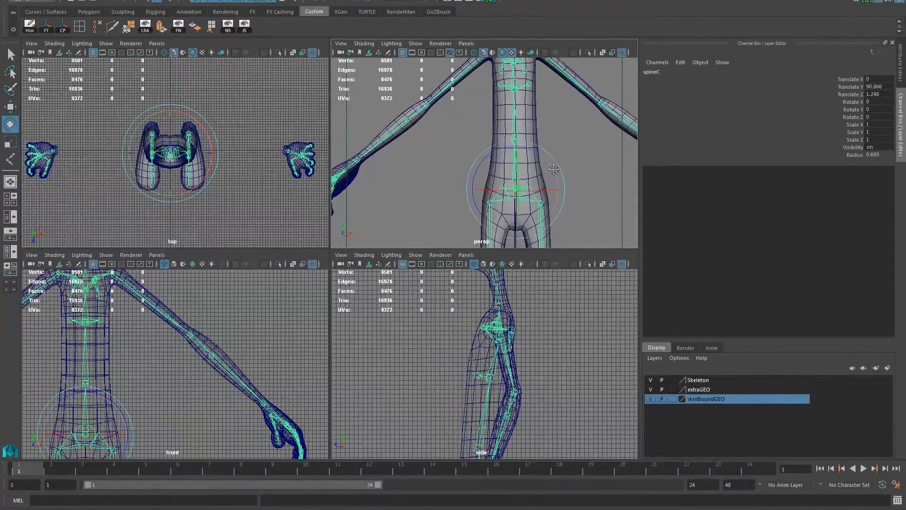
pyautogui.click(584, 174)
pyautogui.click(532, 194)
pyautogui.moveTo(548, 189); pyautogui.dragTo(496, 158)
pyautogui.hotkey('ctrl', 'z')
pyautogui.click(444, 158)
# - Try selecting the overlapping joints at the pelvis, and undo the last selections
pyautogui.keyDown('alt'); pyautogui.moveTo(444, 158); pyautogui.dragTo(610, 211, button='right'); pyautogui.keyUp('alt')
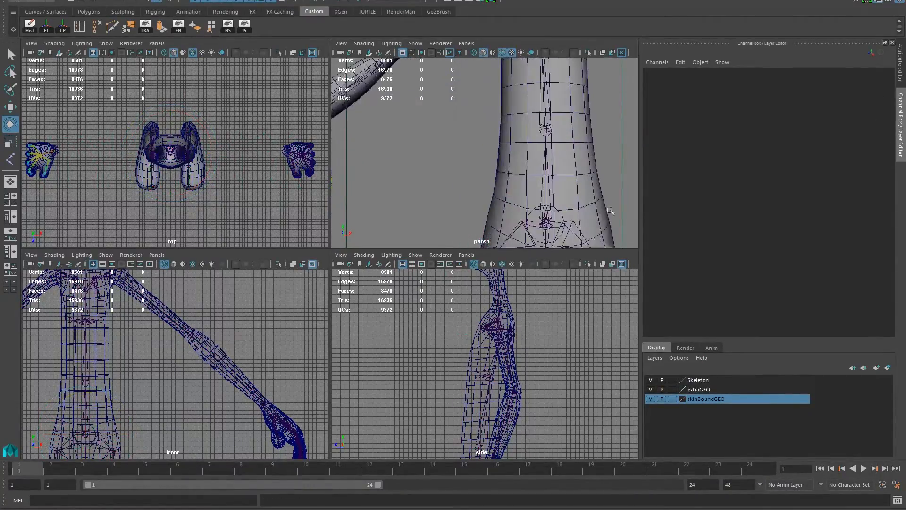
pyautogui.click(558, 219)
pyautogui.click(549, 217)
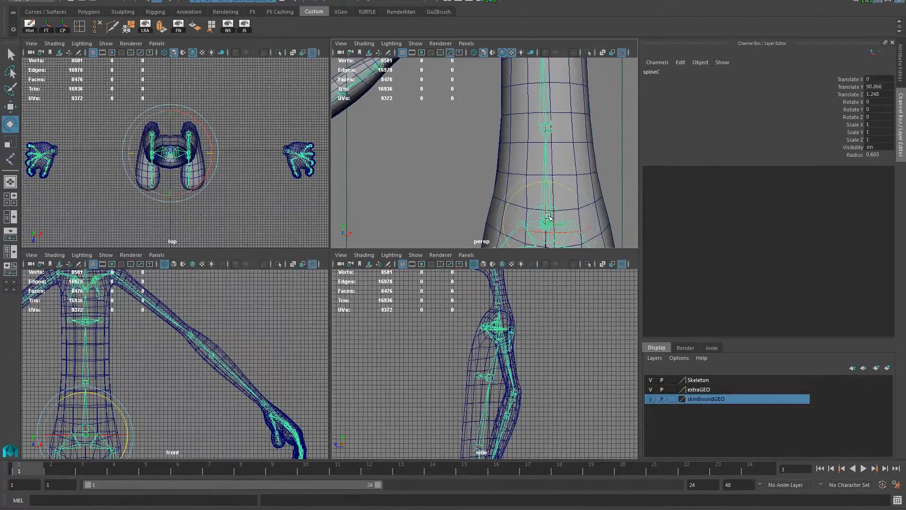
pyautogui.keyDown('alt'); pyautogui.moveTo(585, 183); pyautogui.dragTo(527, 188, button='right'); pyautogui.keyUp('alt')
pyautogui.hotkey('ctrl', 'z')
pyautogui.hotkey('ctrl', 'z')
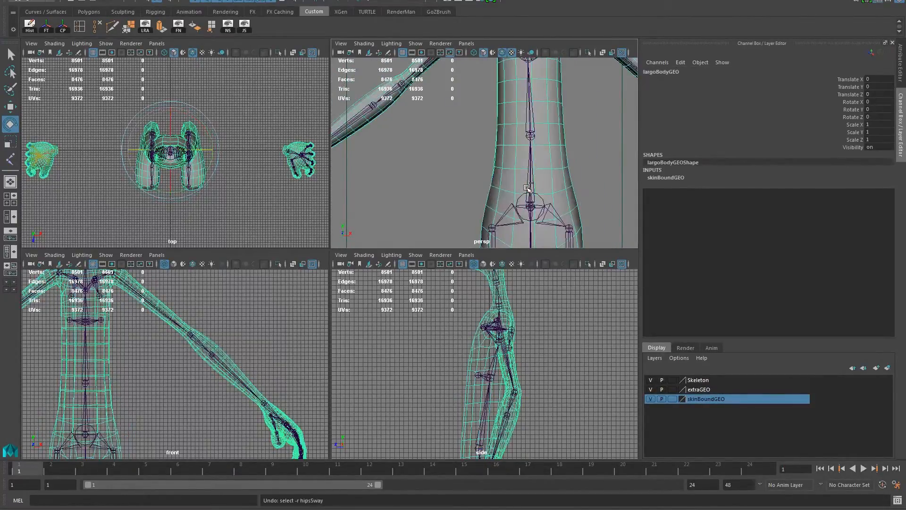
# - Select the left hip joint and examine the leg joints from the pelvis down to the feet
pyautogui.keyDown('alt'); pyautogui.moveTo(443, 216); pyautogui.dragTo(415, 218, button='right'); pyautogui.keyUp('alt')
pyautogui.keyDown('alt'); pyautogui.moveTo(491, 231); pyautogui.dragTo(493, 89, button='middle'); pyautogui.keyUp('alt')
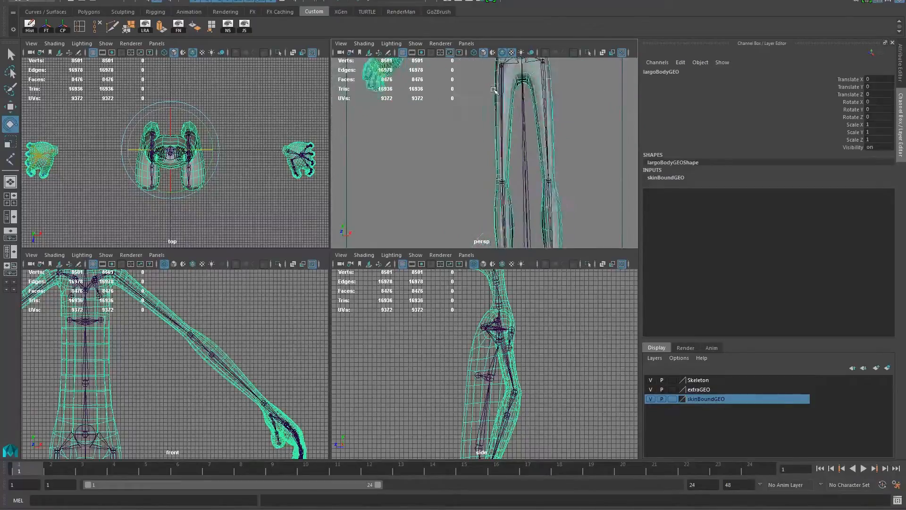
pyautogui.keyDown('alt'); pyautogui.moveTo(494, 89); pyautogui.dragTo(403, 143, button='right'); pyautogui.keyUp('alt')
pyautogui.click(484, 142)
pyautogui.click(519, 128)
pyautogui.scroll(6, 521, 117)
pyautogui.keyDown('alt'); pyautogui.moveTo(521, 93); pyautogui.dragTo(506, 28, button='middle'); pyautogui.keyUp('alt')
pyautogui.keyDown('alt'); pyautogui.moveTo(491, 189); pyautogui.dragTo(516, 189, button='right'); pyautogui.keyUp('alt')
pyautogui.keyDown('alt'); pyautogui.moveTo(432, 205); pyautogui.dragTo(504, 189); pyautogui.keyUp('alt')
pyautogui.keyDown('alt'); pyautogui.moveTo(543, 160); pyautogui.dragTo(438, 129, button='right'); pyautogui.keyUp('alt')
pyautogui.keyDown('alt'); pyautogui.moveTo(438, 128); pyautogui.dragTo(474, 136); pyautogui.keyUp('alt')
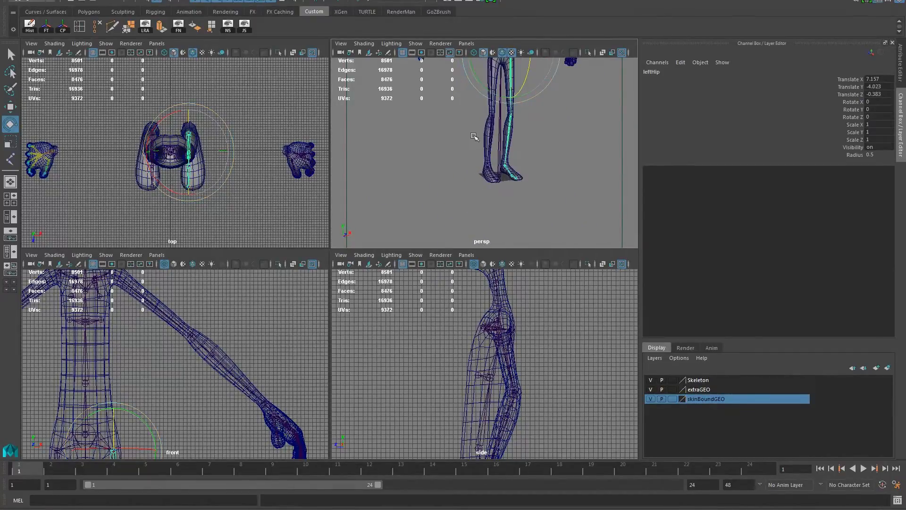
# - Maximize the perspective view and examine the leg and torso joints from the side and front
pyautogui.press('space')
pyautogui.keyDown('alt'); pyautogui.moveTo(439, 200); pyautogui.dragTo(455, 210); pyautogui.keyUp('alt')
pyautogui.keyDown('alt'); pyautogui.moveTo(455, 210); pyautogui.dragTo(501, 246, button='middle'); pyautogui.keyUp('alt')
pyautogui.keyDown('alt'); pyautogui.moveTo(502, 247); pyautogui.dragTo(377, 236, button='right'); pyautogui.keyUp('alt')
pyautogui.keyDown('alt'); pyautogui.moveTo(377, 236); pyautogui.dragTo(317, 234); pyautogui.keyUp('alt')
pyautogui.keyDown('alt'); pyautogui.moveTo(317, 234); pyautogui.dragTo(381, 283, button='right'); pyautogui.keyUp('alt')
pyautogui.keyDown('alt'); pyautogui.moveTo(381, 283); pyautogui.dragTo(217, 203); pyautogui.keyUp('alt')
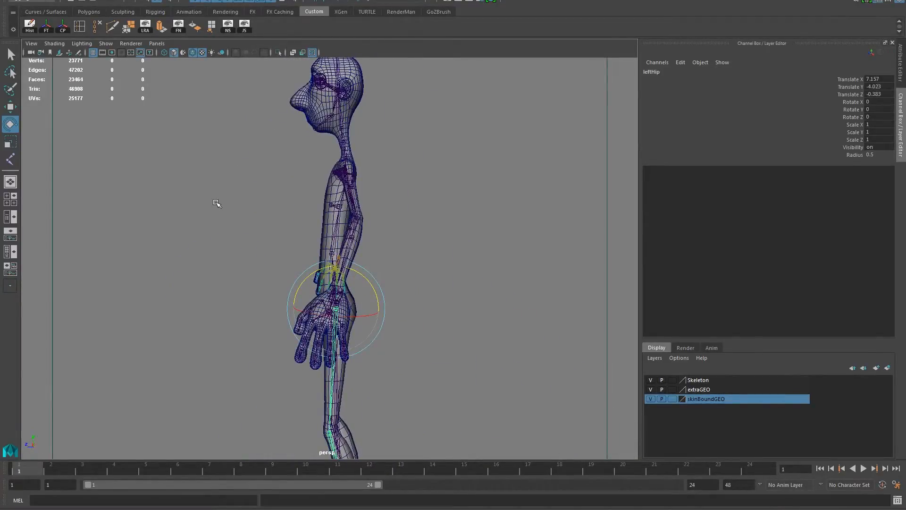
pyautogui.keyDown('alt'); pyautogui.moveTo(198, 258); pyautogui.dragTo(293, 259); pyautogui.keyUp('alt')
pyautogui.keyDown('alt'); pyautogui.moveTo(364, 379); pyautogui.dragTo(364, 258, button='middle'); pyautogui.keyUp('alt')
pyautogui.keyDown('alt'); pyautogui.moveTo(364, 258); pyautogui.dragTo(369, 326); pyautogui.keyUp('alt')
pyautogui.keyDown('alt'); pyautogui.moveTo(370, 326); pyautogui.dragTo(353, 381, button='middle'); pyautogui.keyUp('alt')
pyautogui.keyDown('alt'); pyautogui.moveTo(353, 381); pyautogui.dragTo(459, 261, button='right'); pyautogui.keyUp('alt')
pyautogui.keyDown('alt'); pyautogui.moveTo(446, 367); pyautogui.dragTo(432, 248, button='middle'); pyautogui.keyUp('alt')
# - Select the masterCOG root joint and the spineC joint in turn to compare how much of the skeleton each one controls
pyautogui.click(424, 343)
pyautogui.keyDown('alt'); pyautogui.moveTo(425, 343); pyautogui.dragTo(352, 336, button='right'); pyautogui.keyUp('alt')
pyautogui.press('w')
pyautogui.keyDown('alt'); pyautogui.moveTo(415, 336); pyautogui.dragTo(369, 276, button='middle'); pyautogui.keyUp('alt')
pyautogui.keyDown('alt'); pyautogui.moveTo(369, 275); pyautogui.dragTo(376, 257); pyautogui.keyUp('alt')
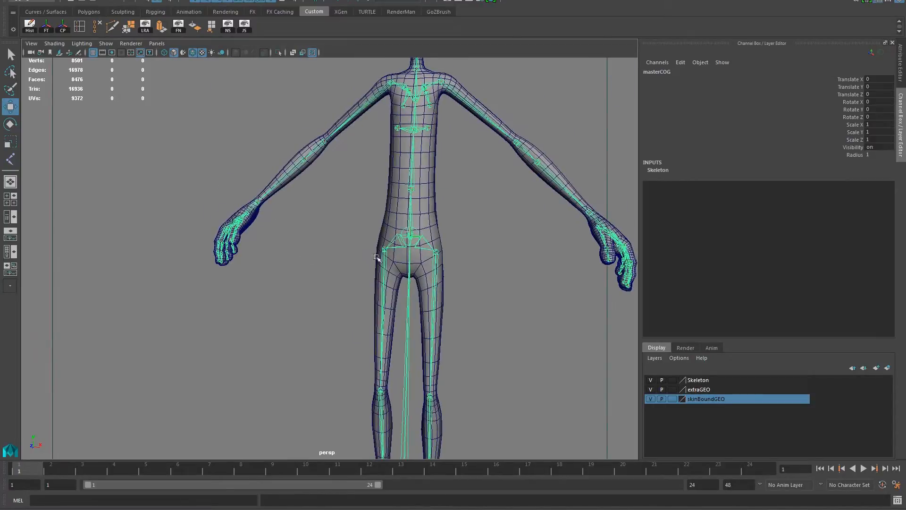
pyautogui.click(413, 233)
pyautogui.keyDown('alt'); pyautogui.moveTo(407, 353); pyautogui.dragTo(404, 170, button='middle'); pyautogui.keyUp('alt')
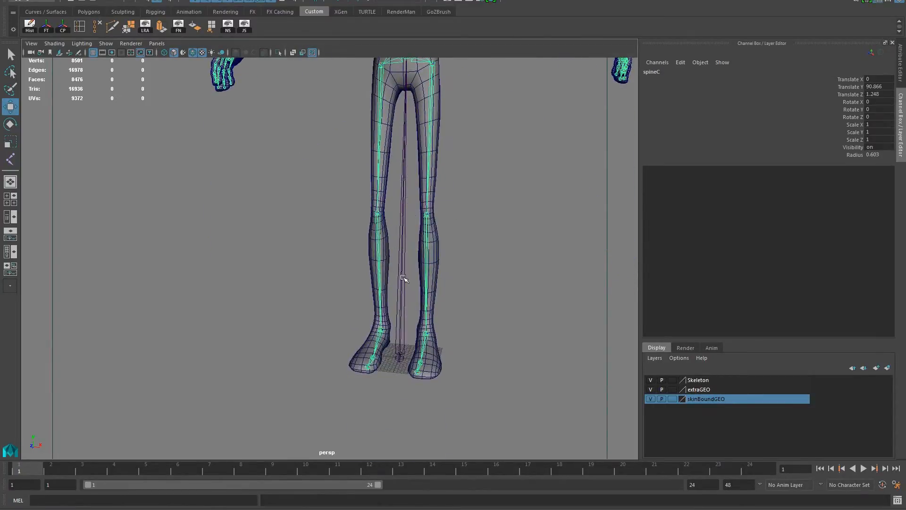
pyautogui.click(396, 366)
pyautogui.scroll(5, 397, 366)
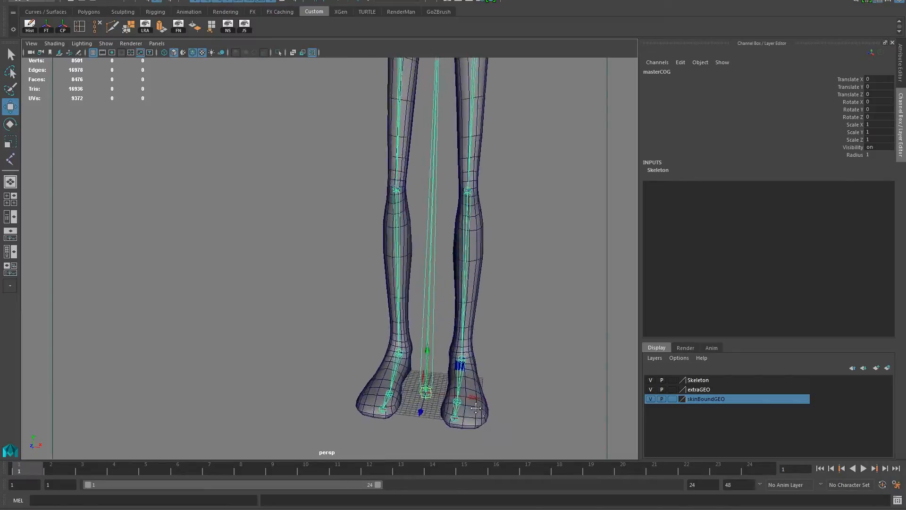
pyautogui.keyDown('alt'); pyautogui.moveTo(462, 353); pyautogui.dragTo(274, 233, button='right'); pyautogui.keyUp('alt')
pyautogui.keyDown('alt'); pyautogui.moveTo(274, 233); pyautogui.dragTo(238, 375, button='middle'); pyautogui.keyUp('alt')
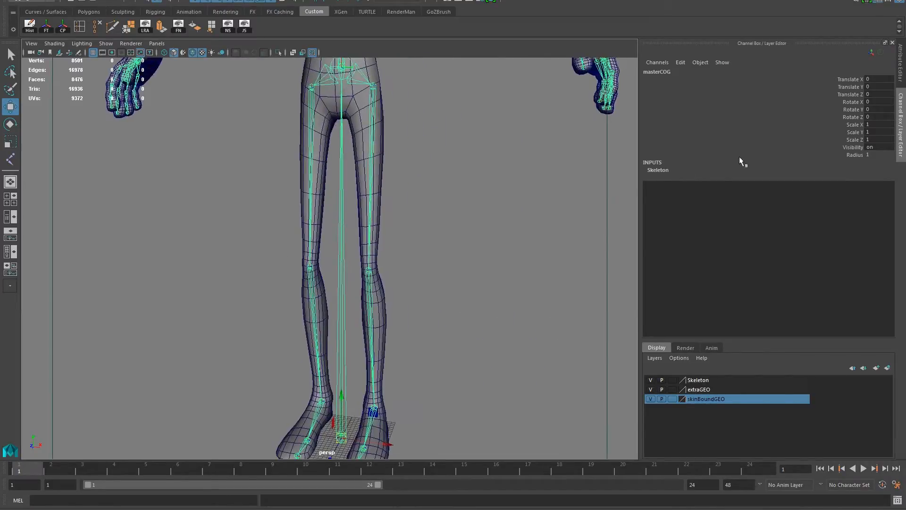
# - Select the spineB joint and the hipsSway joint in turn to compare the upper and lower body hierarchies
pyautogui.keyDown('alt'); pyautogui.moveTo(460, 128); pyautogui.dragTo(477, 270, button='middle'); pyautogui.keyUp('alt')
pyautogui.keyDown('alt'); pyautogui.moveTo(449, 264); pyautogui.dragTo(545, 252, button='right'); pyautogui.keyUp('alt')
pyautogui.click(571, 239)
pyautogui.click(439, 188)
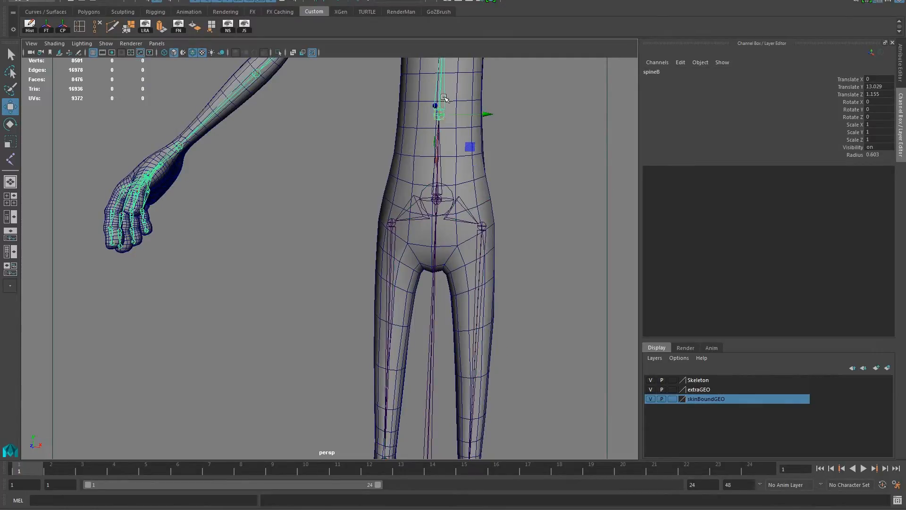
pyautogui.click(455, 209)
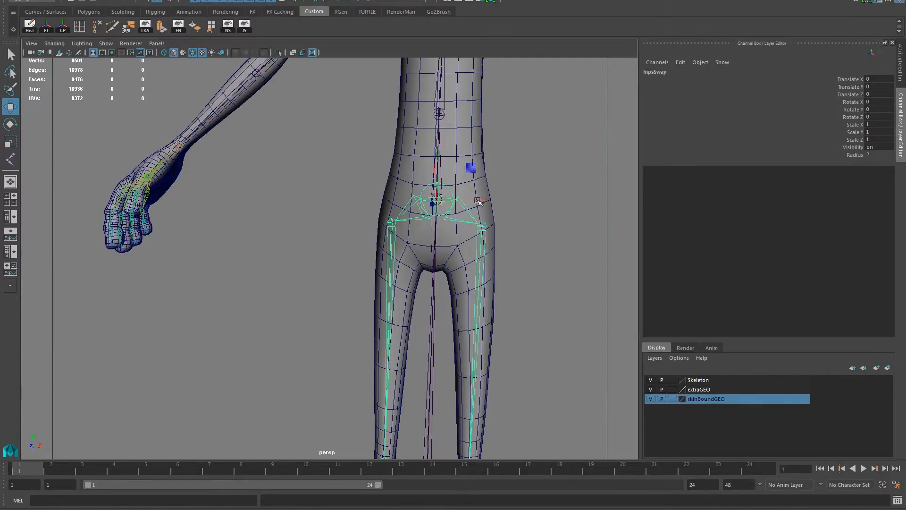
# - Try moving the whole skeleton away from the mesh by its masterCOG joint to about -62.4, 24.3, -22.7
pyautogui.keyDown('alt'); pyautogui.moveTo(596, 262); pyautogui.dragTo(593, 36, button='middle'); pyautogui.keyUp('alt')
pyautogui.keyDown('alt'); pyautogui.moveTo(592, 36); pyautogui.dragTo(66, 328, button='right'); pyautogui.keyUp('alt')
pyautogui.keyDown('alt'); pyautogui.moveTo(217, 307); pyautogui.dragTo(267, 316); pyautogui.keyUp('alt')
pyautogui.keyDown('alt'); pyautogui.moveTo(268, 317); pyautogui.dragTo(253, 363, button='middle'); pyautogui.keyUp('alt')
pyautogui.keyDown('alt'); pyautogui.moveTo(336, 355); pyautogui.dragTo(244, 291); pyautogui.keyUp('alt')
pyautogui.click(329, 326)
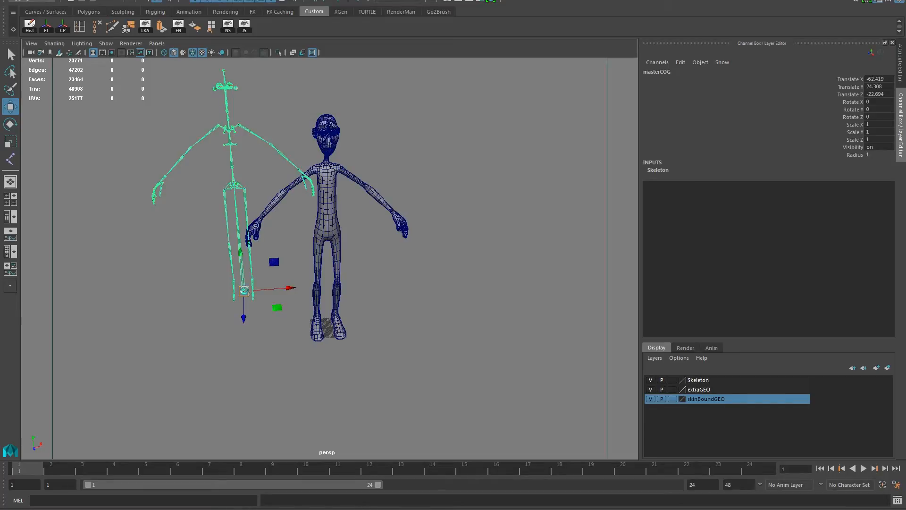
# - Save the scene and accept the Student Version notice
pyautogui.press('q')
pyautogui.hotkey('ctrl', 's')
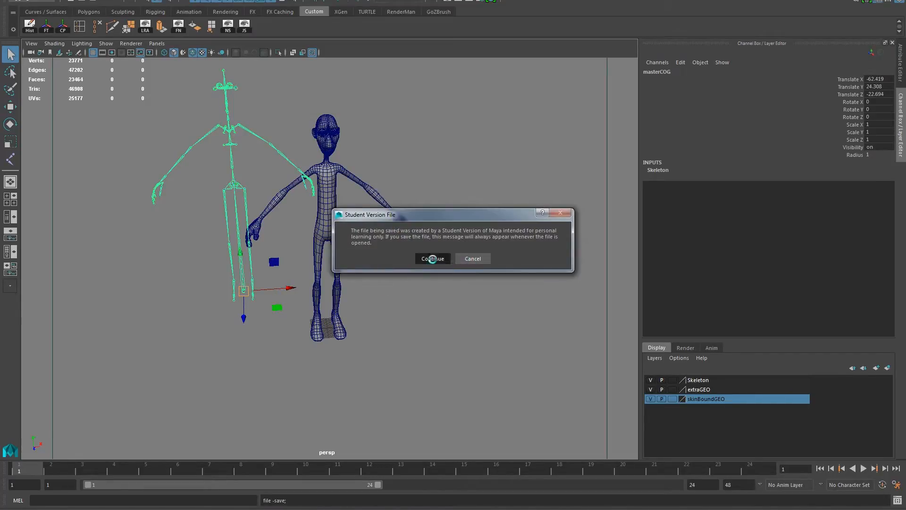
pyautogui.click(432, 258)
# - Try scaling the masterCOG joint, and undo both the scaling and the skeleton's move
pyautogui.press('w')
pyautogui.press('e')
pyautogui.press('r')
pyautogui.moveTo(242, 289); pyautogui.dragTo(276, 276)
pyautogui.hotkey('ctrl', 'z')
pyautogui.press('w')
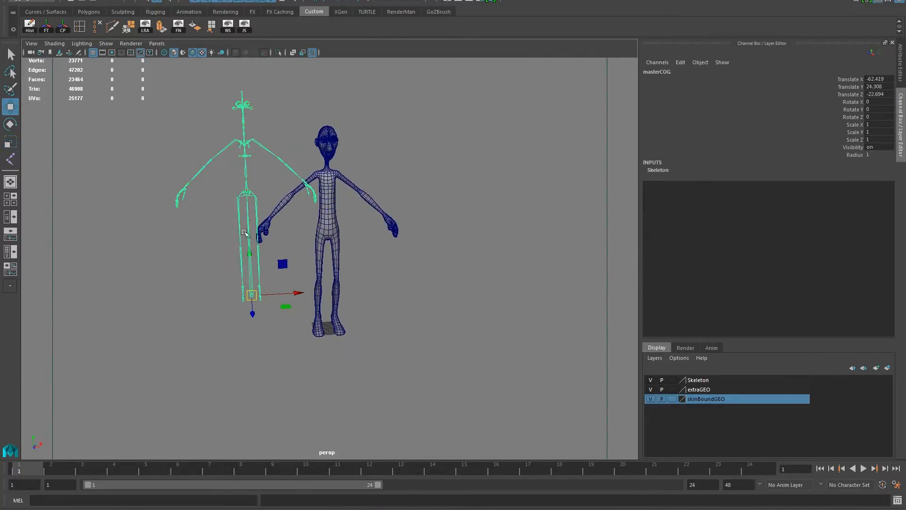
pyautogui.hotkey('ctrl', 'z')
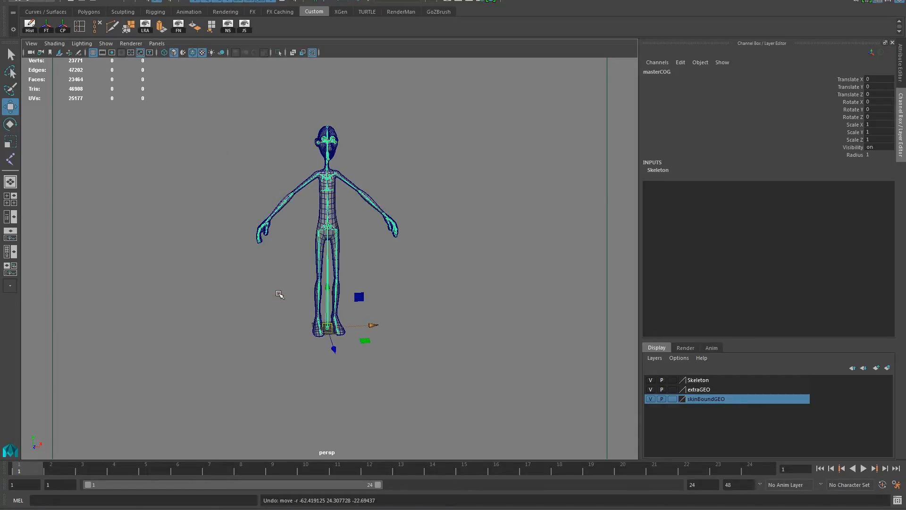
# - Examine the skeleton from the head down to the feet and select the masterCOG root joint
pyautogui.click(249, 265)
pyautogui.keyDown('alt'); pyautogui.moveTo(252, 270); pyautogui.dragTo(253, 328, button='middle'); pyautogui.keyUp('alt')
pyautogui.keyDown('alt'); pyautogui.moveTo(254, 327); pyautogui.dragTo(579, 335, button='right'); pyautogui.keyUp('alt')
pyautogui.keyDown('alt'); pyautogui.moveTo(579, 336); pyautogui.dragTo(467, 336); pyautogui.keyUp('alt')
pyautogui.keyDown('alt'); pyautogui.moveTo(467, 336); pyautogui.dragTo(511, 337, button='right'); pyautogui.keyUp('alt')
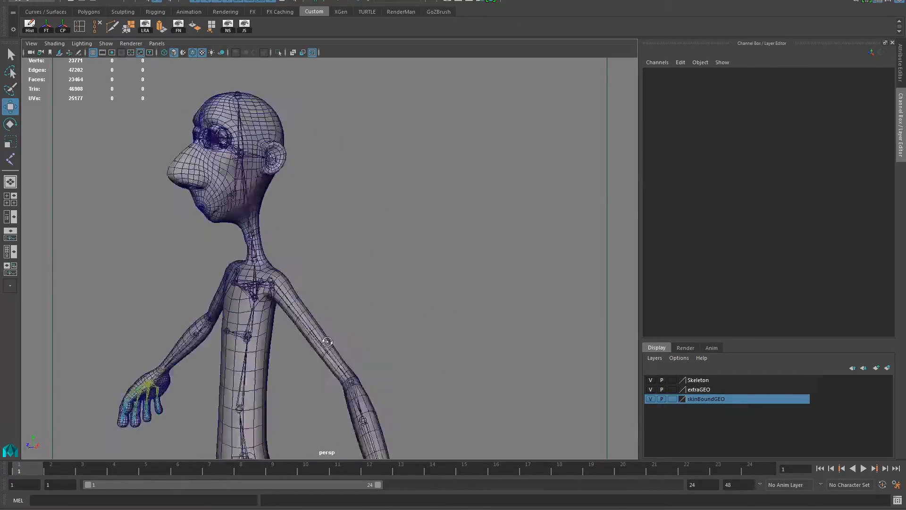
pyautogui.keyDown('alt'); pyautogui.moveTo(368, 349); pyautogui.dragTo(414, 271, button='middle'); pyautogui.keyUp('alt')
pyautogui.keyDown('alt'); pyautogui.moveTo(415, 271); pyautogui.dragTo(418, 276, button='right'); pyautogui.keyUp('alt')
pyautogui.keyDown('alt'); pyautogui.moveTo(368, 402); pyautogui.dragTo(401, 243, button='middle'); pyautogui.keyUp('alt')
pyautogui.keyDown('alt'); pyautogui.moveTo(380, 240); pyautogui.dragTo(326, 239, button='right'); pyautogui.keyUp('alt')
pyautogui.keyDown('alt'); pyautogui.moveTo(331, 382); pyautogui.dragTo(345, 227, button='middle'); pyautogui.keyUp('alt')
pyautogui.keyDown('alt'); pyautogui.moveTo(344, 368); pyautogui.dragTo(371, 394); pyautogui.keyUp('alt')
pyautogui.click(393, 347)
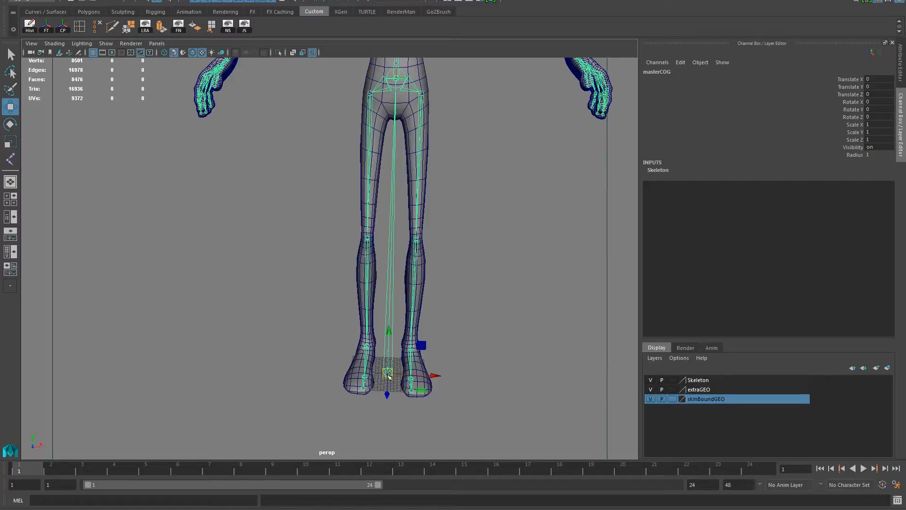
# - Examine the highlighted hierarchy from several angles across the legs, hips, torso, arms and head
pyautogui.keyDown('alt'); pyautogui.moveTo(364, 264); pyautogui.dragTo(354, 380, button='middle'); pyautogui.keyUp('alt')
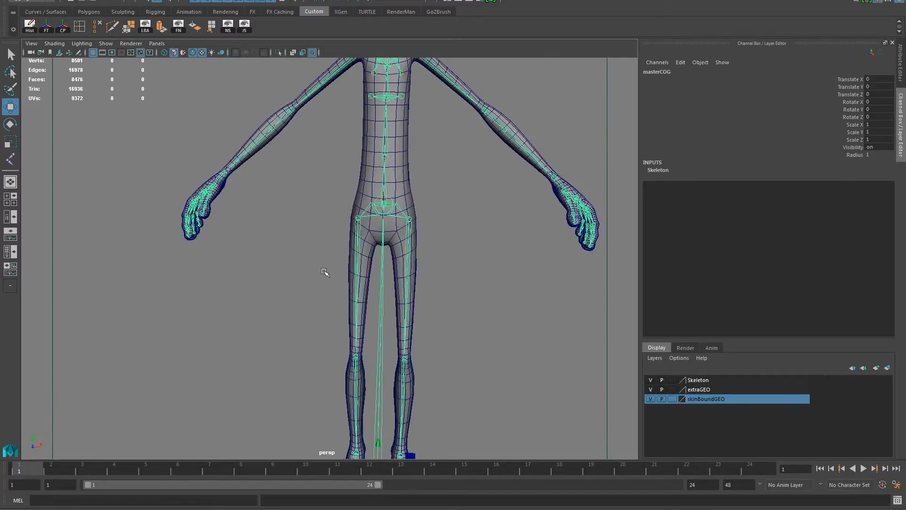
pyautogui.keyDown('alt'); pyautogui.moveTo(324, 272); pyautogui.dragTo(288, 264); pyautogui.keyUp('alt')
pyautogui.keyDown('alt'); pyautogui.moveTo(347, 264); pyautogui.dragTo(313, 267, button='right'); pyautogui.keyUp('alt')
pyautogui.keyDown('alt'); pyautogui.moveTo(313, 228); pyautogui.dragTo(309, 305, button='middle'); pyautogui.keyUp('alt')
pyautogui.keyDown('alt'); pyautogui.moveTo(287, 349); pyautogui.dragTo(371, 307, button='right'); pyautogui.keyUp('alt')
pyautogui.keyDown('alt'); pyautogui.moveTo(359, 427); pyautogui.dragTo(355, 208, button='middle'); pyautogui.keyUp('alt')
pyautogui.keyDown('alt'); pyautogui.moveTo(265, 181); pyautogui.dragTo(269, 298, button='middle'); pyautogui.keyUp('alt')
pyautogui.keyDown('alt'); pyautogui.moveTo(311, 279); pyautogui.dragTo(369, 255, button='right'); pyautogui.keyUp('alt')
pyautogui.keyDown('alt'); pyautogui.moveTo(356, 231); pyautogui.dragTo(347, 377, button='middle'); pyautogui.keyUp('alt')
pyautogui.keyDown('alt'); pyautogui.moveTo(287, 320); pyautogui.dragTo(348, 265, button='right'); pyautogui.keyUp('alt')
pyautogui.keyDown('alt'); pyautogui.moveTo(347, 207); pyautogui.dragTo(323, 309, button='middle'); pyautogui.keyUp('alt')
pyautogui.keyDown('alt'); pyautogui.moveTo(273, 338); pyautogui.dragTo(368, 322); pyautogui.keyUp('alt')
pyautogui.keyDown('alt'); pyautogui.moveTo(364, 248); pyautogui.dragTo(256, 271); pyautogui.keyUp('alt')
pyautogui.keyDown('alt'); pyautogui.moveTo(257, 271); pyautogui.dragTo(258, 210, button='middle'); pyautogui.keyUp('alt')
pyautogui.keyDown('alt'); pyautogui.moveTo(245, 224); pyautogui.dragTo(198, 227, button='right'); pyautogui.keyUp('alt')
pyautogui.keyDown('alt'); pyautogui.moveTo(198, 227); pyautogui.dragTo(166, 209); pyautogui.keyUp('alt')
pyautogui.keyDown('alt'); pyautogui.moveTo(148, 209); pyautogui.dragTo(203, 235, button='middle'); pyautogui.keyUp('alt')
pyautogui.keyDown('alt'); pyautogui.moveTo(203, 235); pyautogui.dragTo(259, 264, button='right'); pyautogui.keyUp('alt')
pyautogui.keyDown('alt'); pyautogui.moveTo(259, 263); pyautogui.dragTo(336, 222); pyautogui.keyUp('alt')
pyautogui.keyDown('alt'); pyautogui.moveTo(336, 222); pyautogui.dragTo(331, 272, button='middle'); pyautogui.keyUp('alt')
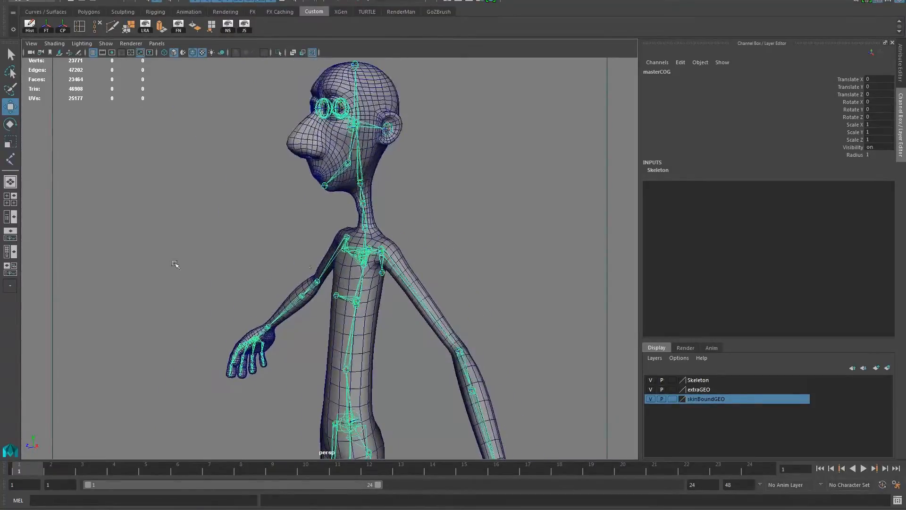
# - Switch to the side view and select the neck joints in turn, up through neckMid to headBase
pyautogui.click(17, 206)
pyautogui.press('space')
pyautogui.keyDown('alt'); pyautogui.moveTo(308, 206); pyautogui.dragTo(384, 334, button='middle'); pyautogui.keyUp('alt')
pyautogui.keyDown('alt'); pyautogui.moveTo(384, 334); pyautogui.dragTo(417, 326, button='right'); pyautogui.keyUp('alt')
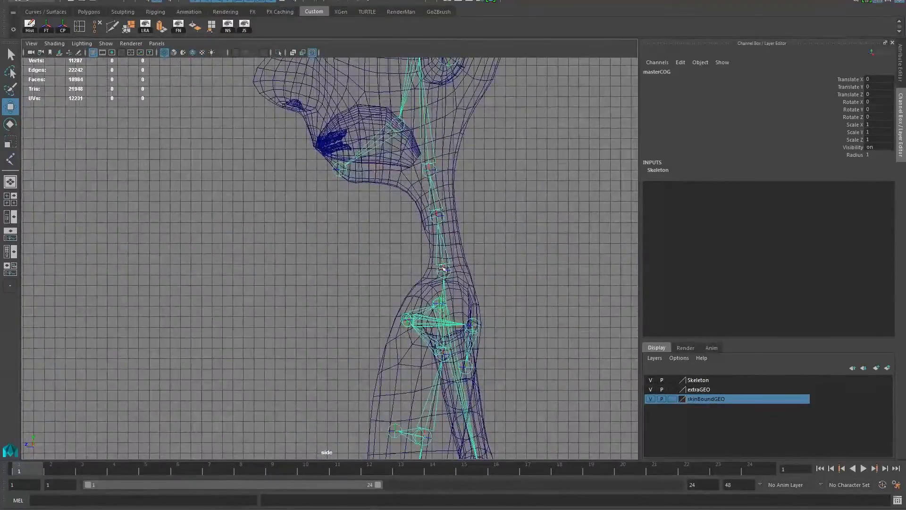
pyautogui.click(441, 270)
pyautogui.keyDown('alt'); pyautogui.moveTo(395, 254); pyautogui.dragTo(375, 312, button='middle'); pyautogui.keyUp('alt')
pyautogui.click(417, 275)
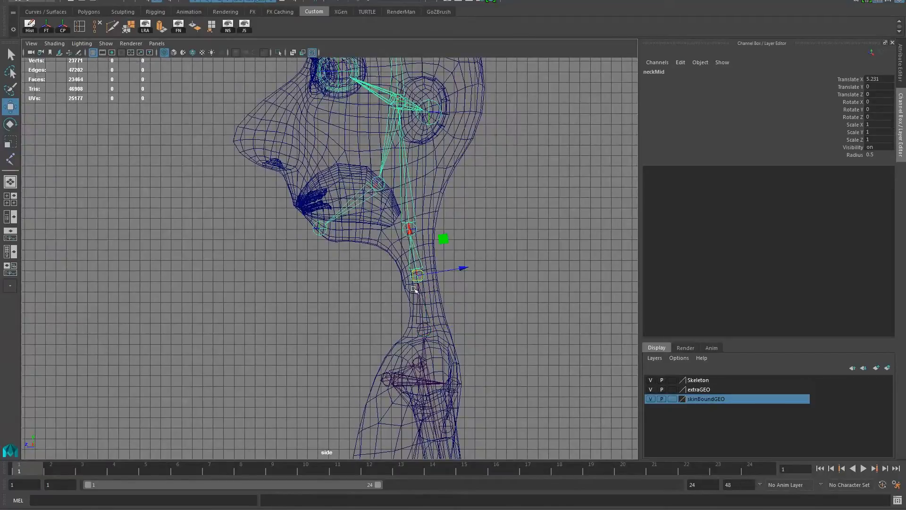
pyautogui.click(409, 229)
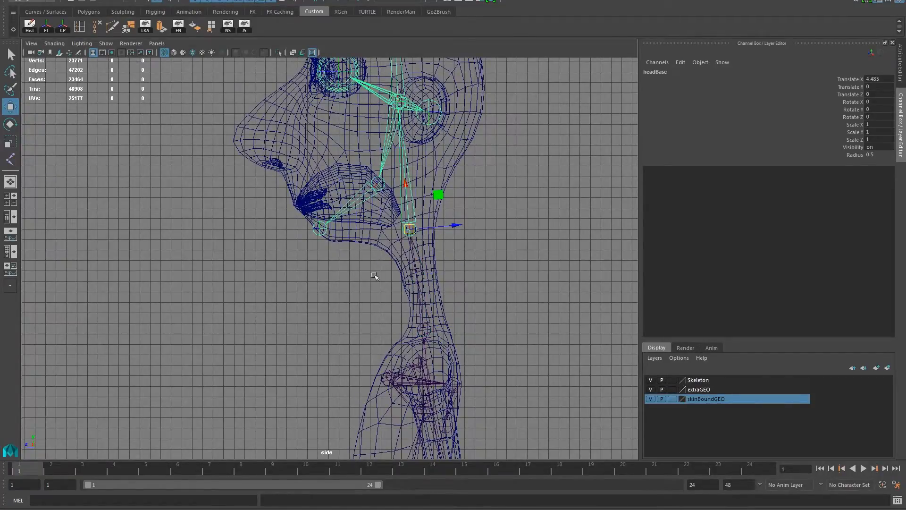
# - Try rotating the headBase joint, undo the rotation and clear the selection
pyautogui.keyDown('alt'); pyautogui.moveTo(395, 253); pyautogui.dragTo(396, 261, button='middle'); pyautogui.keyUp('alt')
pyautogui.press('e')
pyautogui.moveTo(394, 225); pyautogui.dragTo(430, 203)
pyautogui.hotkey('ctrl', 'z')
pyautogui.click(453, 288)
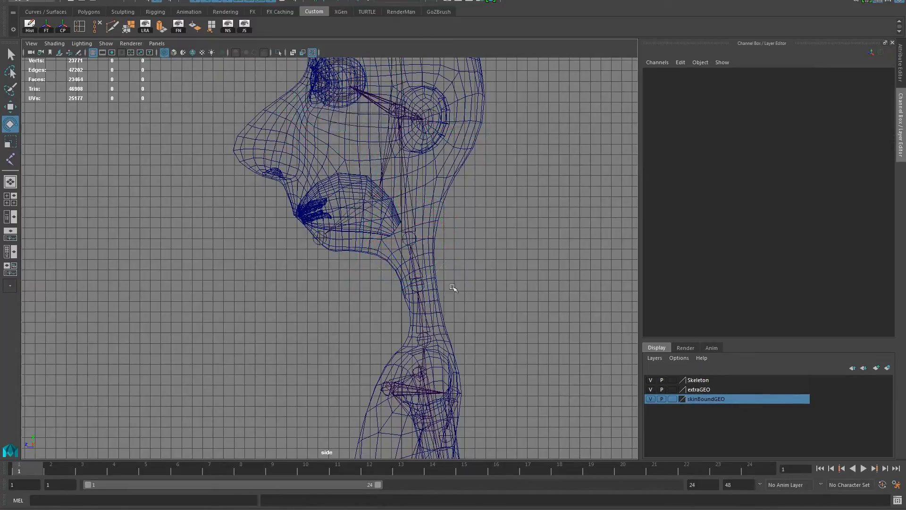
# - Try rotating the neckMid joint, undo the rotation and clear the selection
pyautogui.click(419, 289)
pyautogui.moveTo(425, 241)
pyautogui.mouseDown()
pyautogui.moveTo(416, 252)
pyautogui.moveTo(420, 239)
pyautogui.moveTo(436, 246)
pyautogui.mouseUp()
pyautogui.hotkey('ctrl', 'z')
pyautogui.click(507, 263)
# - Try rotating the joint at the base of the neck, undo the rotation and clear the selection
pyautogui.click(427, 336)
pyautogui.moveTo(431, 301)
pyautogui.mouseDown()
pyautogui.moveTo(416, 290)
pyautogui.moveTo(431, 310)
pyautogui.mouseUp()
pyautogui.hotkey('ctrl', 'z')
pyautogui.click(300, 282)
# - Select the jawPivot joint and the jawTip joint in turn to check their placement in the jaw
pyautogui.keyDown('alt'); pyautogui.moveTo(303, 242); pyautogui.dragTo(291, 301, button='middle'); pyautogui.keyUp('alt')
pyautogui.scroll(1, 291, 301)
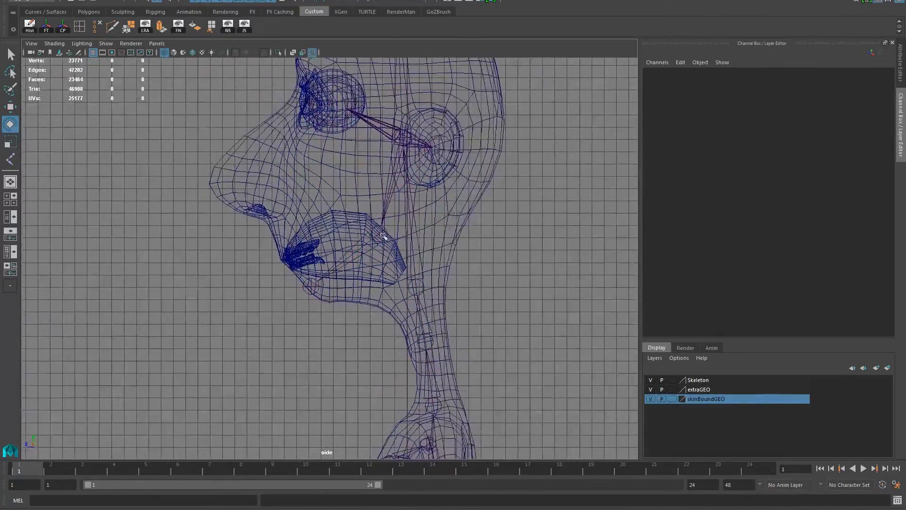
pyautogui.click(383, 236)
pyautogui.press('w')
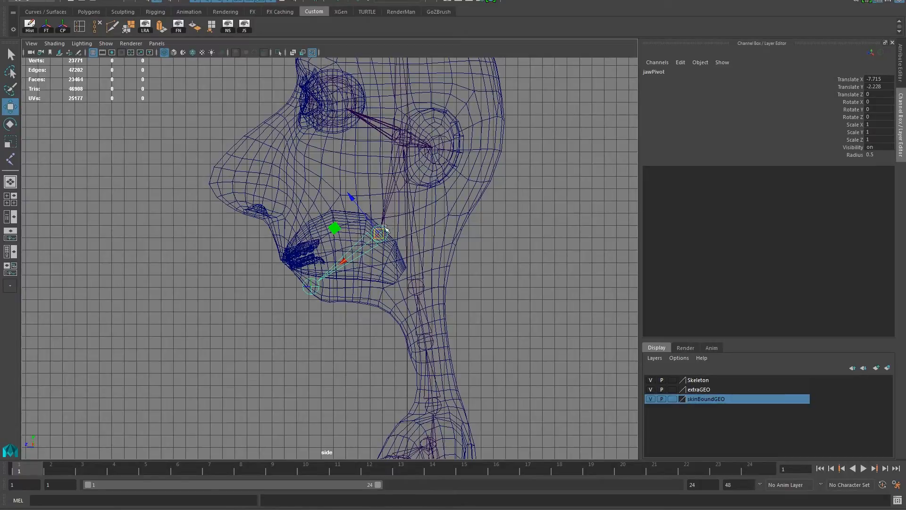
pyautogui.click(311, 286)
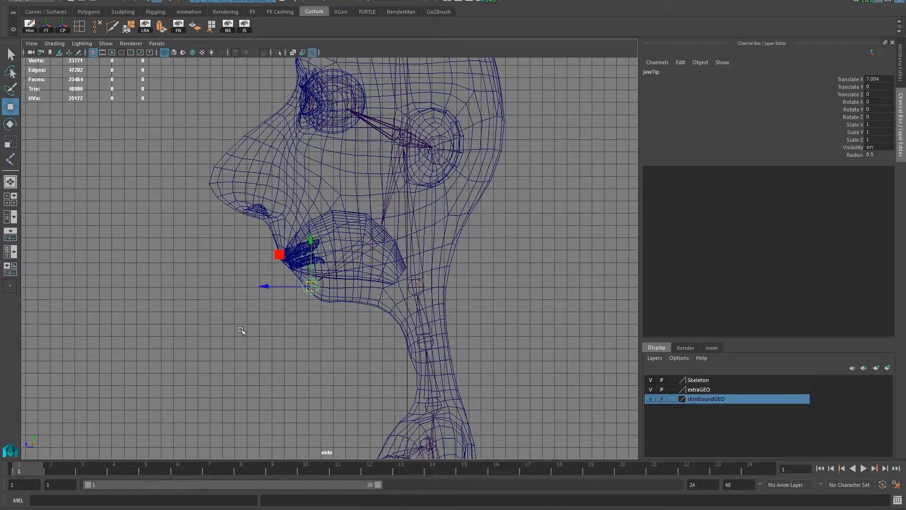
# - Try rotating the jawPivot joint to open the jaw, undo the rotation and clear the selection
pyautogui.click(381, 234)
pyautogui.press('e')
pyautogui.moveTo(343, 222); pyautogui.dragTo(342, 203)
pyautogui.hotkey('ctrl', 'z')
pyautogui.click(49, 225)
# - Select the head joint and switch back to the perspective view to inspect it
pyautogui.click(399, 142)
pyautogui.keyDown('alt'); pyautogui.moveTo(360, 188); pyautogui.dragTo(281, 263, button='middle'); pyautogui.keyUp('alt')
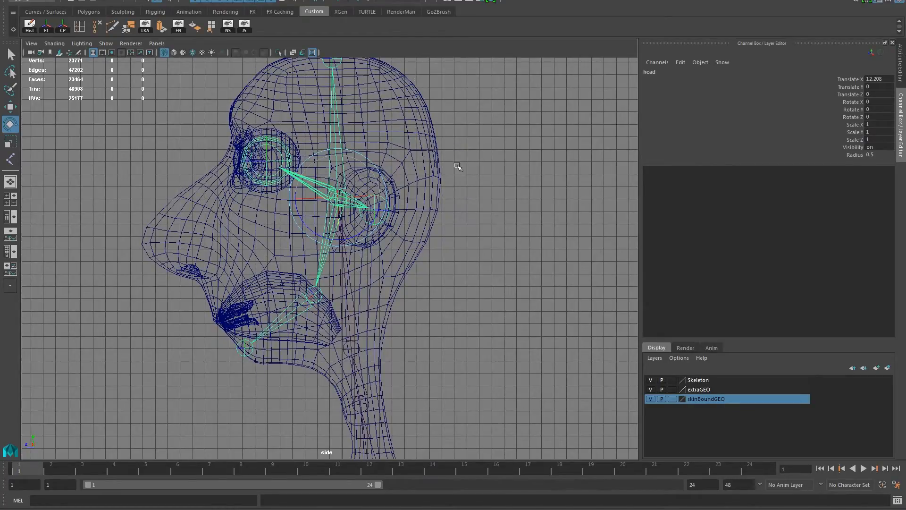
pyautogui.click(8, 183)
pyautogui.keyDown('alt'); pyautogui.moveTo(320, 224); pyautogui.dragTo(295, 231); pyautogui.keyUp('alt')
pyautogui.keyDown('alt'); pyautogui.moveTo(295, 230); pyautogui.dragTo(467, 209, button='right'); pyautogui.keyUp('alt')
# - Try rotating the head in the perspective view, undo the rotation and clear the selection
pyautogui.click(435, 113)
pyautogui.keyDown('alt'); pyautogui.moveTo(449, 153); pyautogui.dragTo(424, 205, button='middle'); pyautogui.keyUp('alt')
pyautogui.moveTo(419, 173); pyautogui.dragTo(389, 161)
pyautogui.hotkey('ctrl', 'z')
pyautogui.click(481, 98)
# - Examine the eye, ear and jaw joints inside the head from several angles
pyautogui.keyDown('alt'); pyautogui.moveTo(431, 115); pyautogui.dragTo(485, 212, button='middle'); pyautogui.keyUp('alt')
pyautogui.keyDown('alt'); pyautogui.moveTo(486, 212); pyautogui.dragTo(416, 198); pyautogui.keyUp('alt')
pyautogui.click(383, 177)
pyautogui.keyDown('alt'); pyautogui.moveTo(416, 197); pyautogui.dragTo(197, 213, button='right'); pyautogui.keyUp('alt')
pyautogui.keyDown('alt'); pyautogui.moveTo(197, 212); pyautogui.dragTo(282, 235); pyautogui.keyUp('alt')
pyautogui.press('w')
pyautogui.click(227, 244)
pyautogui.keyDown('alt'); pyautogui.moveTo(282, 235); pyautogui.dragTo(425, 258, button='right'); pyautogui.keyUp('alt')
pyautogui.keyDown('alt'); pyautogui.moveTo(425, 259); pyautogui.dragTo(362, 246); pyautogui.keyUp('alt')
pyautogui.keyDown('alt'); pyautogui.moveTo(314, 278); pyautogui.dragTo(338, 284, button='right'); pyautogui.keyUp('alt')
pyautogui.moveTo(337, 285)
pyautogui.keyDown('alt'); pyautogui.mouseDown()
pyautogui.moveTo(415, 278)
pyautogui.moveTo(354, 288)
pyautogui.mouseUp(); pyautogui.keyUp('alt')
pyautogui.keyDown('alt'); pyautogui.moveTo(246, 307); pyautogui.dragTo(293, 326, button='right'); pyautogui.keyUp('alt')
pyautogui.keyDown('alt'); pyautogui.moveTo(305, 325); pyautogui.dragTo(428, 326); pyautogui.keyUp('alt')
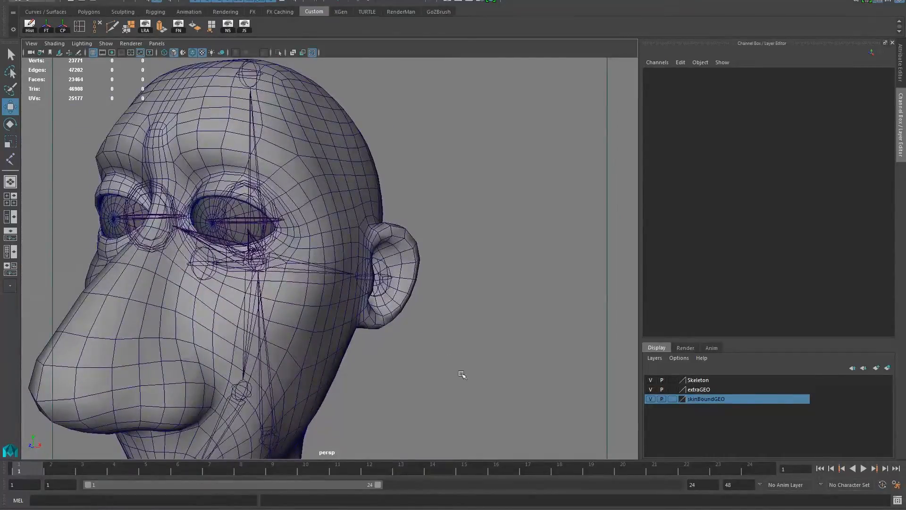
pyautogui.keyDown('alt'); pyautogui.moveTo(447, 360); pyautogui.dragTo(557, 361); pyautogui.keyUp('alt')
# - Hide the skinBoundGEO and extraGEO layers and keep only the Skeleton layer visible
pyautogui.click(651, 399)
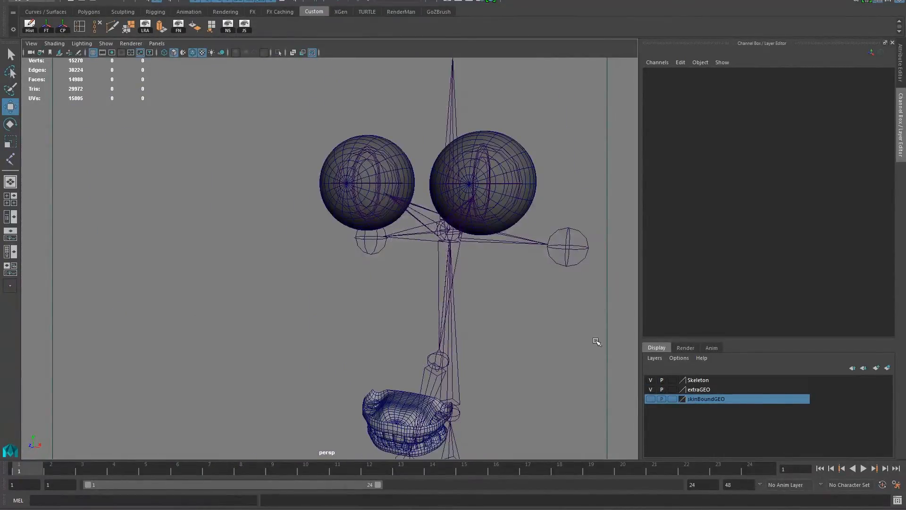
pyautogui.click(650, 380)
pyautogui.keyDown('alt'); pyautogui.moveTo(486, 325); pyautogui.dragTo(450, 322); pyautogui.keyUp('alt')
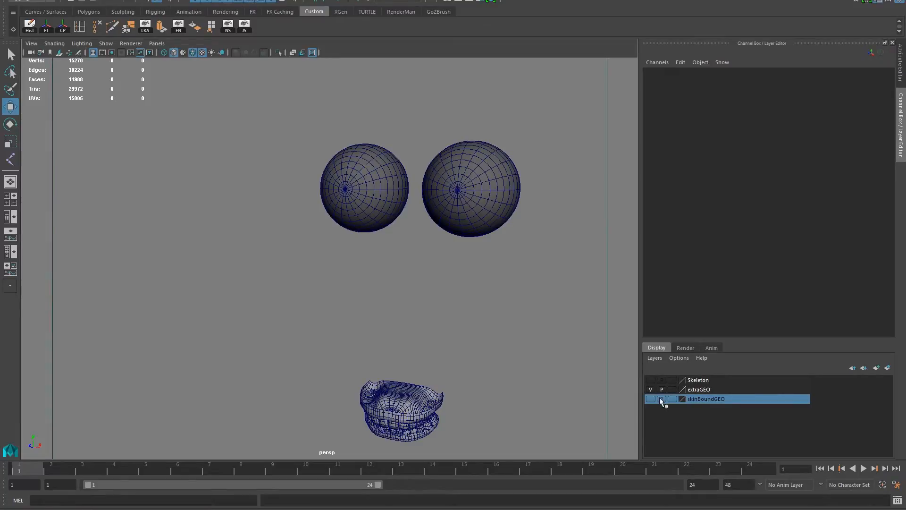
pyautogui.click(650, 380)
pyautogui.click(650, 389)
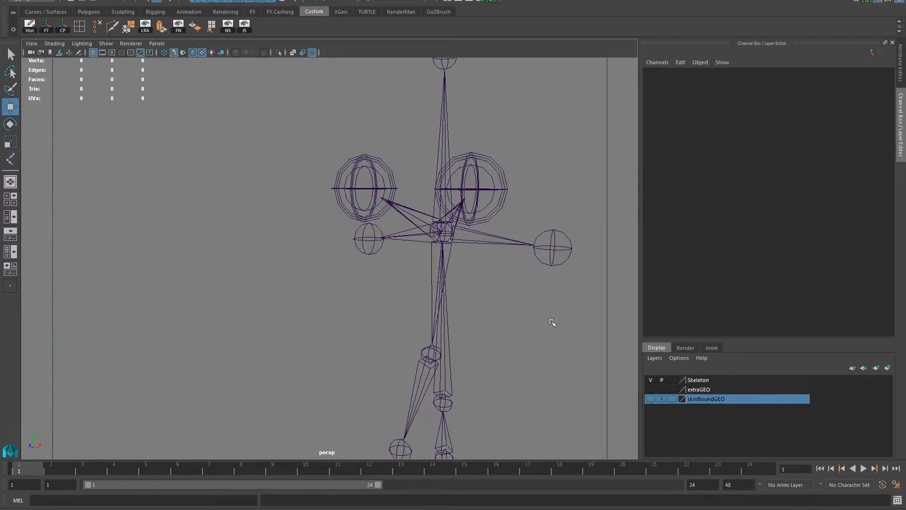
# - Select the overlapping left eye joints in turn, including leftEyeAim and leftEye, and inspect them from the front
pyautogui.click(502, 187)
pyautogui.keyDown('alt'); pyautogui.moveTo(460, 196); pyautogui.dragTo(486, 249); pyautogui.keyUp('alt')
pyautogui.press('f')
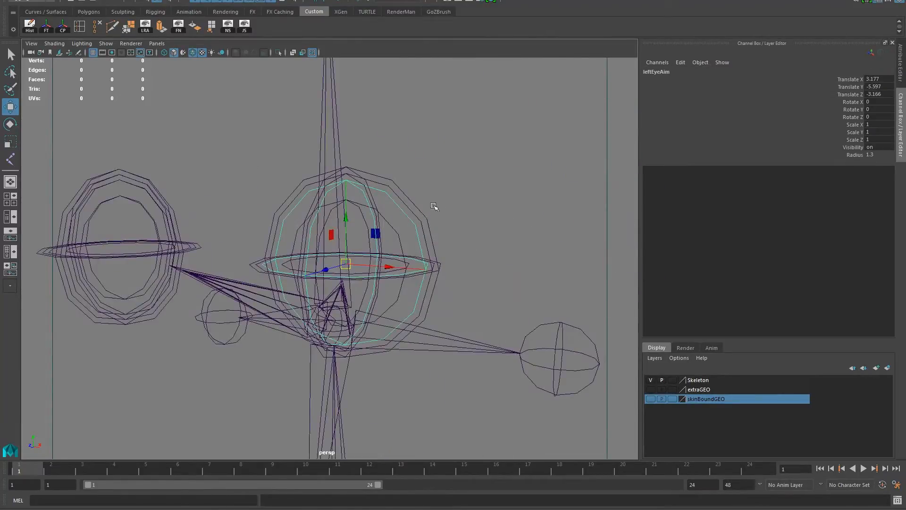
pyautogui.click(417, 205)
pyautogui.click(393, 227)
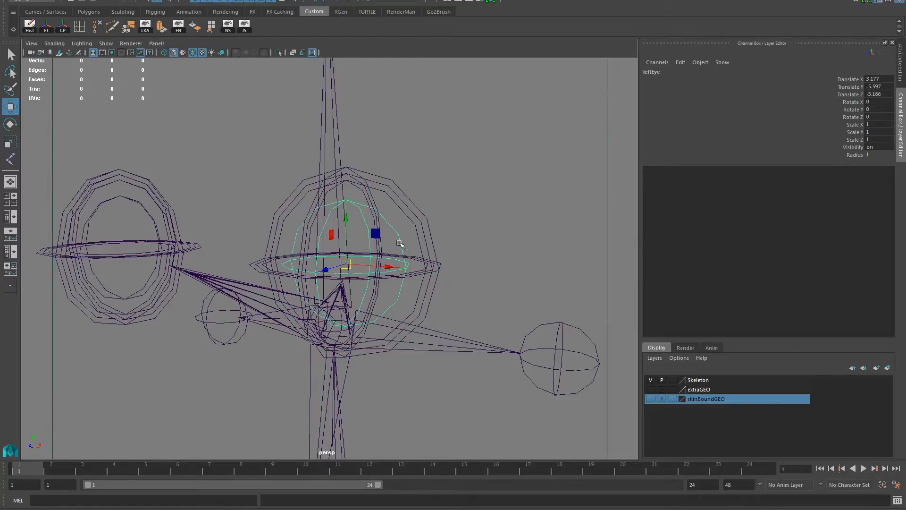
pyautogui.keyDown('alt'); pyautogui.moveTo(490, 194); pyautogui.dragTo(490, 233, button='right'); pyautogui.keyUp('alt')
pyautogui.keyDown('alt'); pyautogui.moveTo(390, 237); pyautogui.dragTo(434, 252); pyautogui.keyUp('alt')
pyautogui.keyDown('alt'); pyautogui.moveTo(293, 302); pyautogui.dragTo(551, 237, button='middle'); pyautogui.keyUp('alt')
pyautogui.press('f')
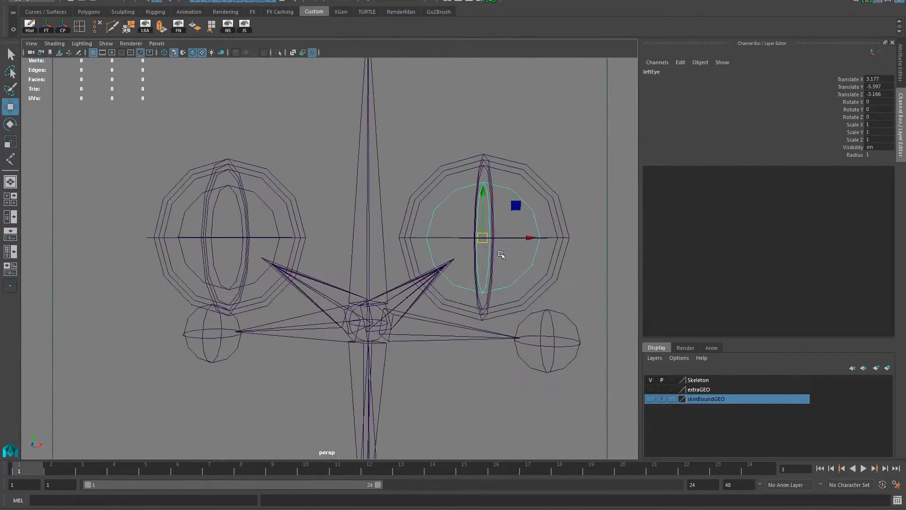
# - Show the extraGEO layer, select the left eyeball mesh, and reselect the leftEye joint inside it
pyautogui.click(650, 390)
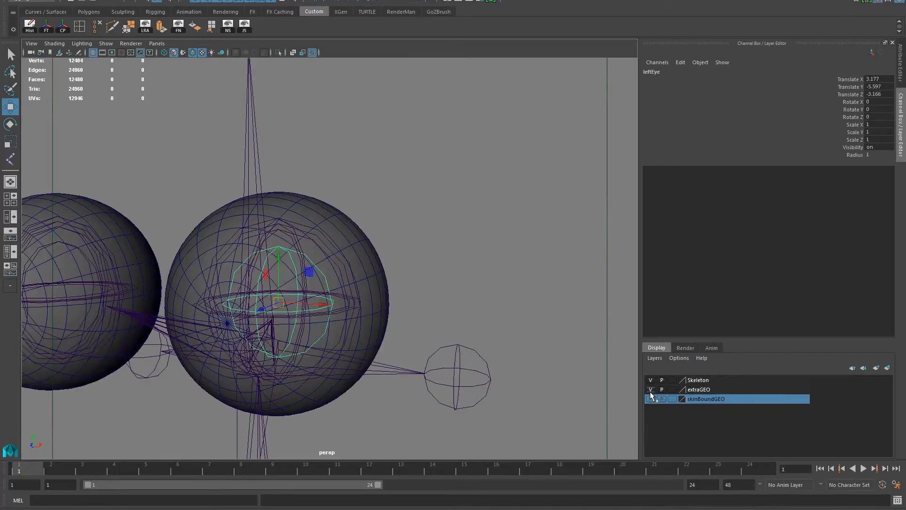
pyautogui.click(310, 212)
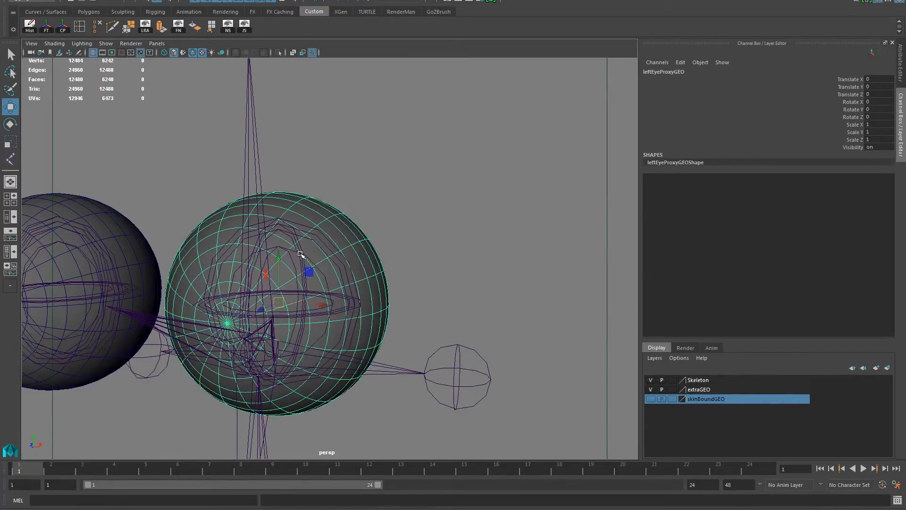
pyautogui.click(322, 261)
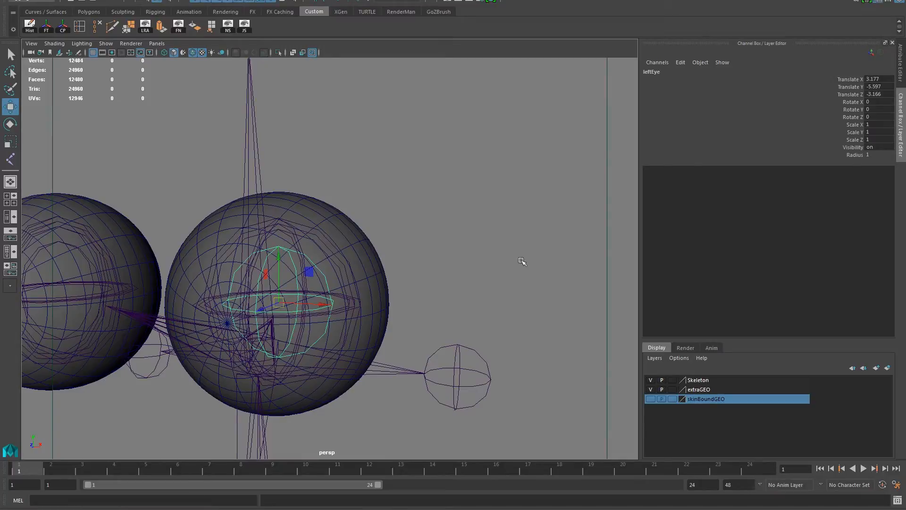
# - Hide the extraGEO layer, select the leftEyeAim joint, and inspect it among the overlapping left eye joints
pyautogui.click(650, 380)
pyautogui.click(650, 389)
pyautogui.click(651, 379)
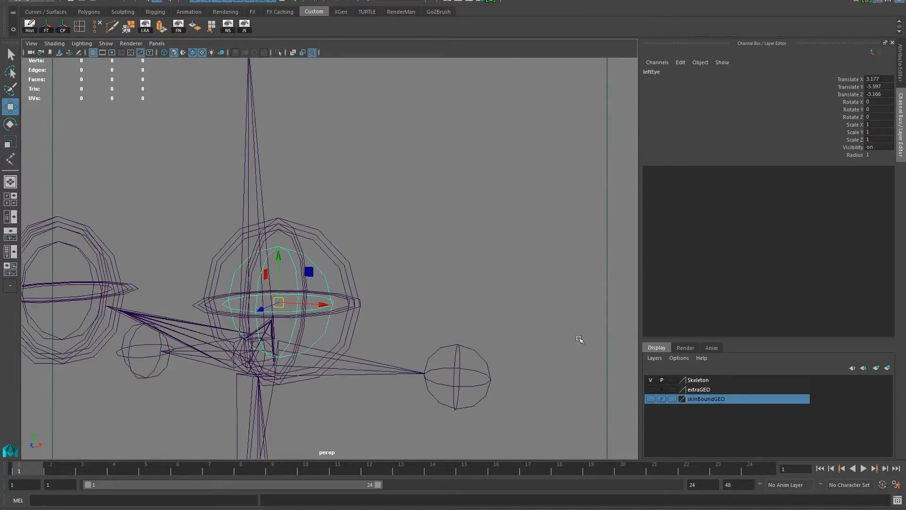
pyautogui.click(365, 231)
pyautogui.click(326, 256)
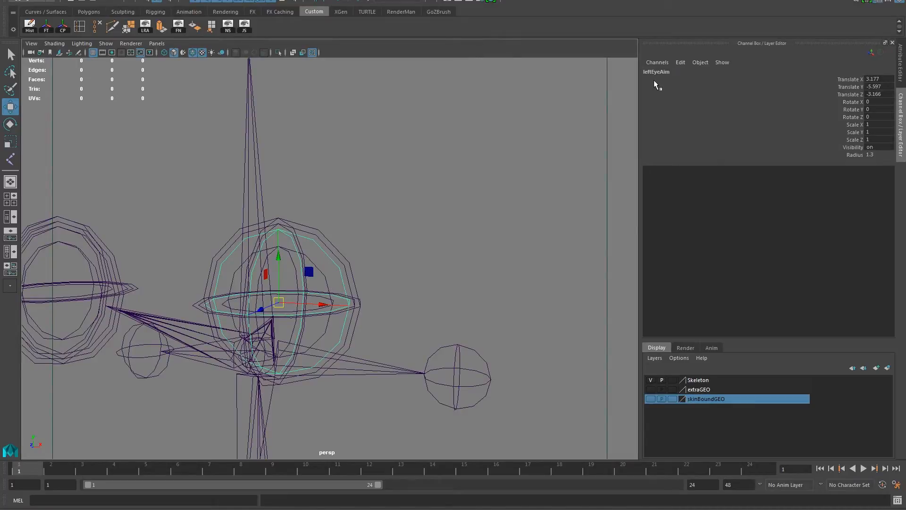
pyautogui.keyDown('alt'); pyautogui.moveTo(265, 337); pyautogui.dragTo(293, 325); pyautogui.keyUp('alt')
pyautogui.keyDown('alt'); pyautogui.moveTo(293, 326); pyautogui.dragTo(370, 311, button='right'); pyautogui.keyUp('alt')
pyautogui.keyDown('alt'); pyautogui.moveTo(370, 311); pyautogui.dragTo(348, 324); pyautogui.keyUp('alt')
pyautogui.keyDown('alt'); pyautogui.moveTo(348, 324); pyautogui.dragTo(330, 222, button='right'); pyautogui.keyUp('alt')
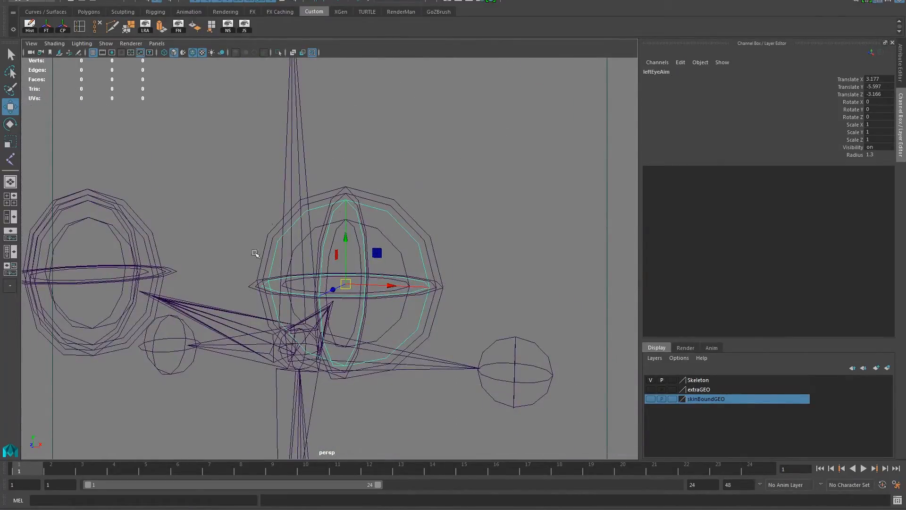
# - Show the extraGEO and skinBoundGEO layers around the left eye joints
pyautogui.click(650, 391)
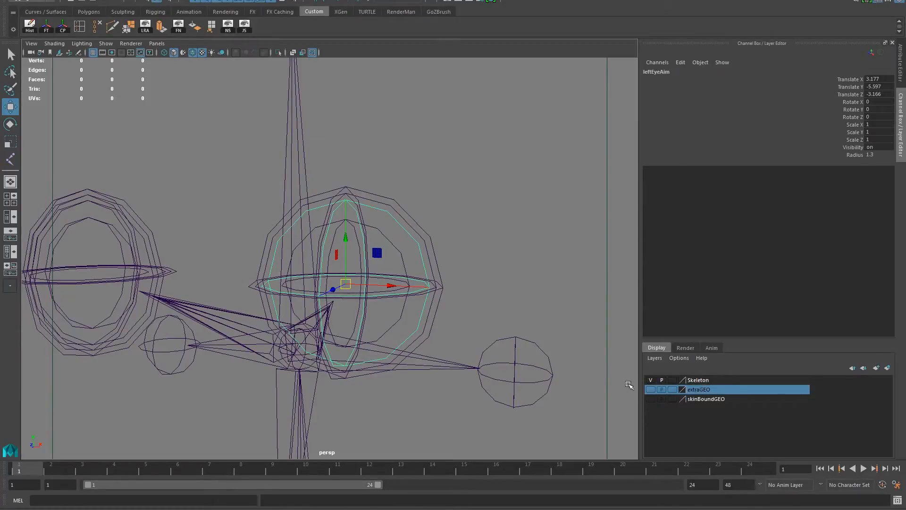
pyautogui.click(650, 389)
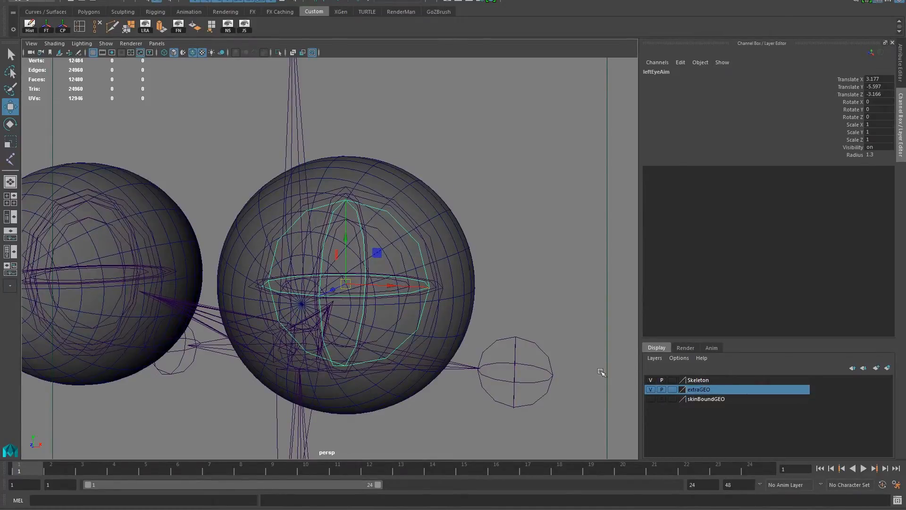
pyautogui.click(650, 399)
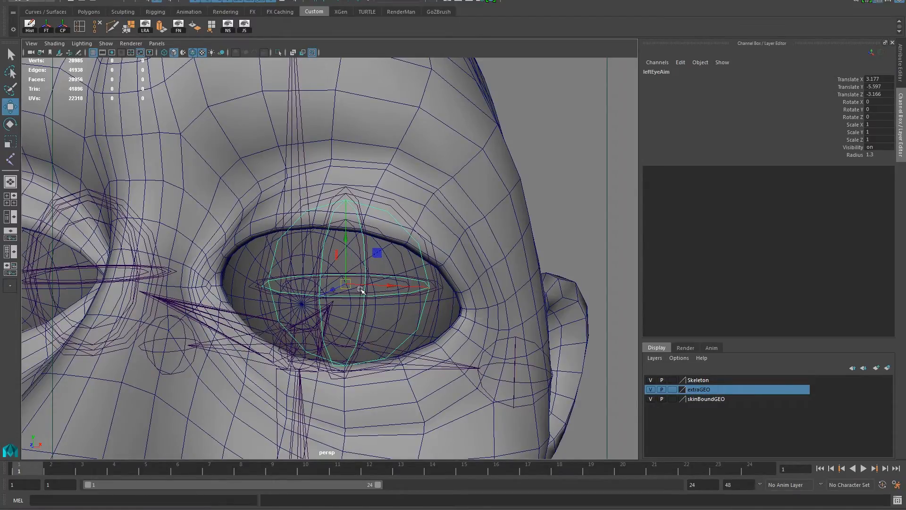
# - Try rotating the leftEyeAim joint freely and undo the rotation
pyautogui.press('e')
pyautogui.moveTo(360, 263); pyautogui.dragTo(339, 273)
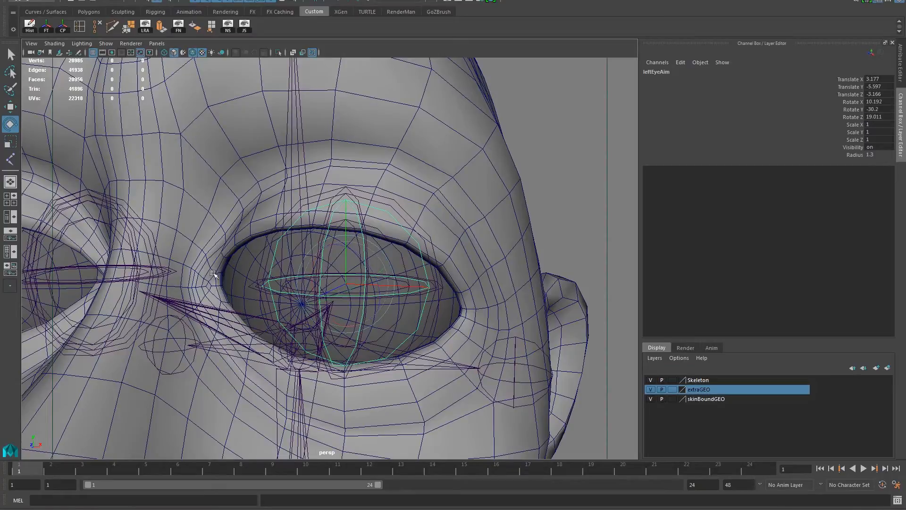
pyautogui.hotkey('ctrl', 'z')
# - Hide the extraGEO and skinBoundGEO layers and select the leftEyeTopEyeLid and leftEyeBotEyeLid joints in turn
pyautogui.scroll(-5, 292, 313)
pyautogui.keyDown('alt'); pyautogui.moveTo(325, 297); pyautogui.dragTo(380, 290); pyautogui.keyUp('alt')
pyautogui.scroll(5, 407, 286)
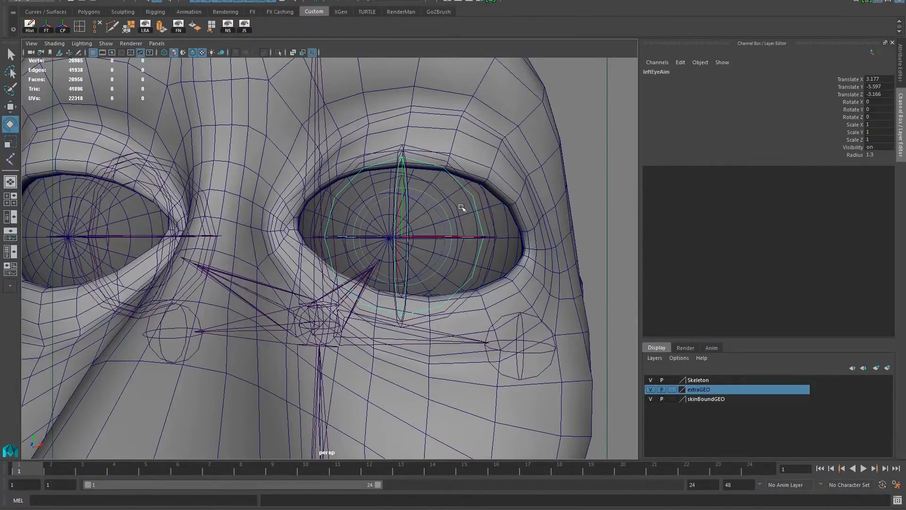
pyautogui.keyDown('alt'); pyautogui.moveTo(380, 264); pyautogui.dragTo(440, 250); pyautogui.keyUp('alt')
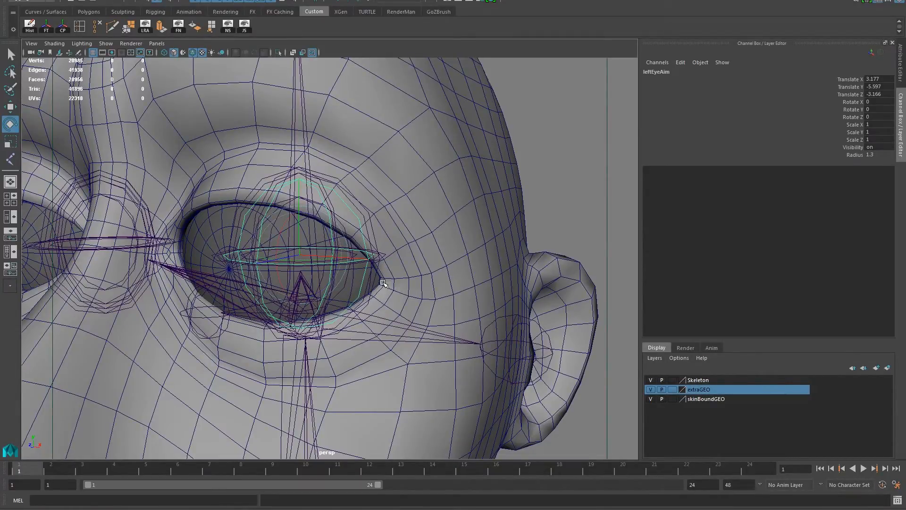
pyautogui.keyDown('alt'); pyautogui.moveTo(459, 251); pyautogui.dragTo(564, 315); pyautogui.keyUp('alt')
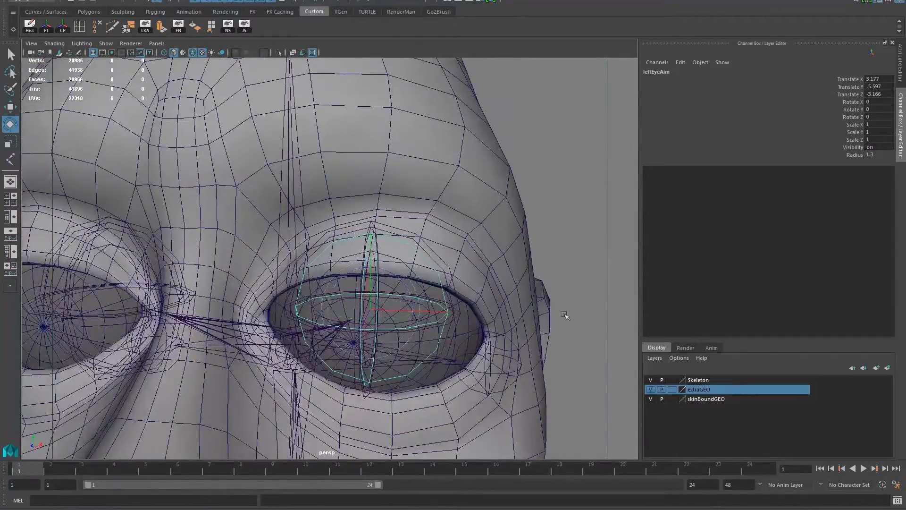
pyautogui.click(650, 390)
pyautogui.click(649, 399)
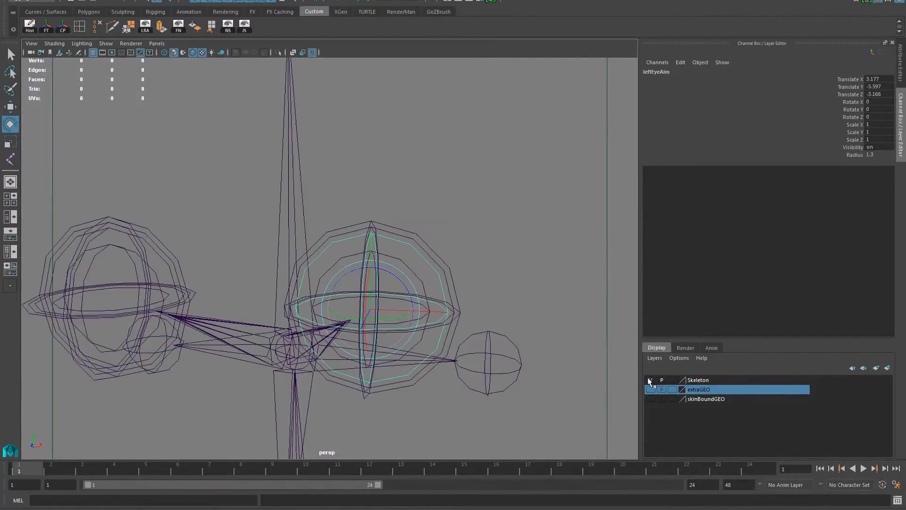
pyautogui.click(429, 256)
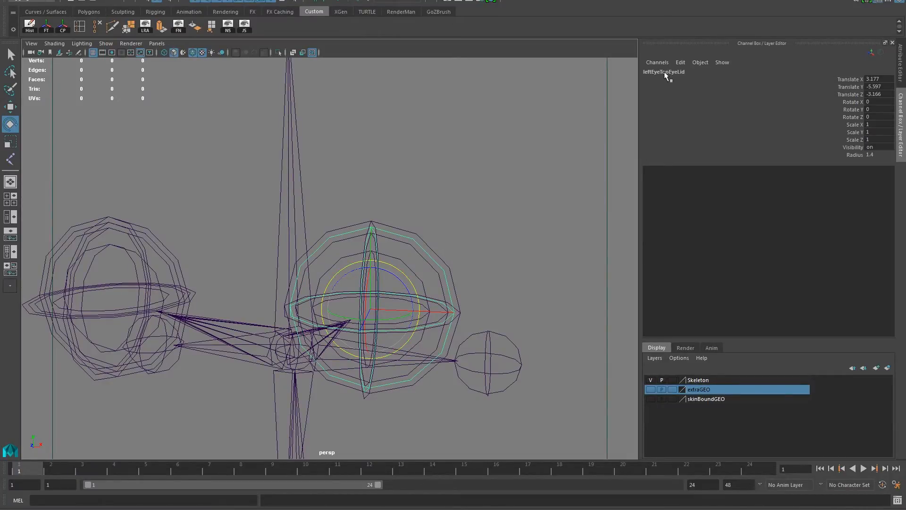
pyautogui.click(435, 250)
# - Compare the selected lower eyelid joint with the eyeballs, hide extraGEO again, and show the skinBoundGEO layer
pyautogui.keyDown('alt'); pyautogui.moveTo(519, 189); pyautogui.dragTo(455, 206, button='right'); pyautogui.keyUp('alt')
pyautogui.keyDown('alt'); pyautogui.moveTo(455, 206); pyautogui.dragTo(463, 204); pyautogui.keyUp('alt')
pyautogui.keyDown('alt'); pyautogui.moveTo(463, 203); pyautogui.dragTo(448, 299, button='middle'); pyautogui.keyUp('alt')
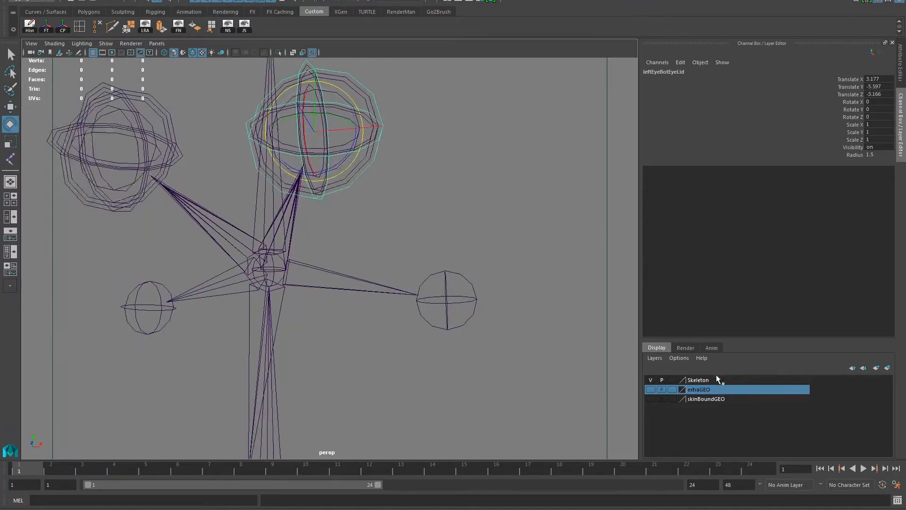
pyautogui.click(650, 389)
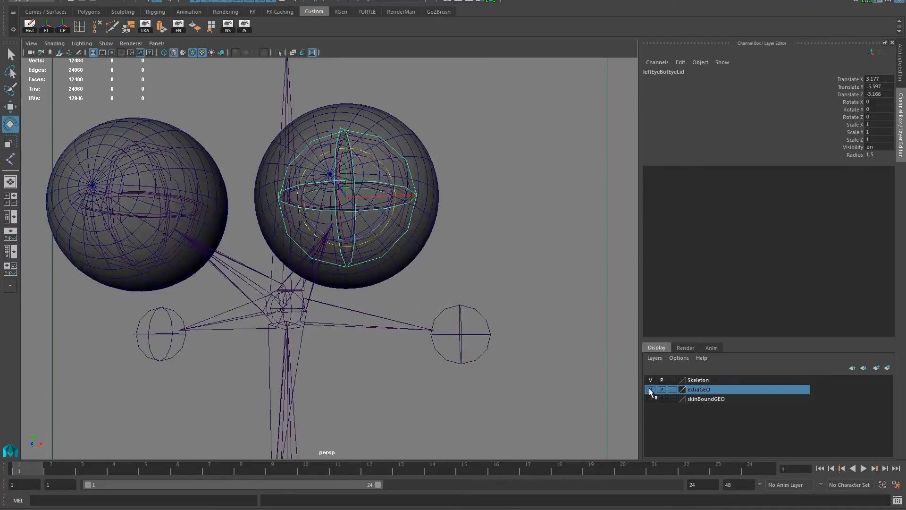
pyautogui.click(651, 389)
pyautogui.click(650, 399)
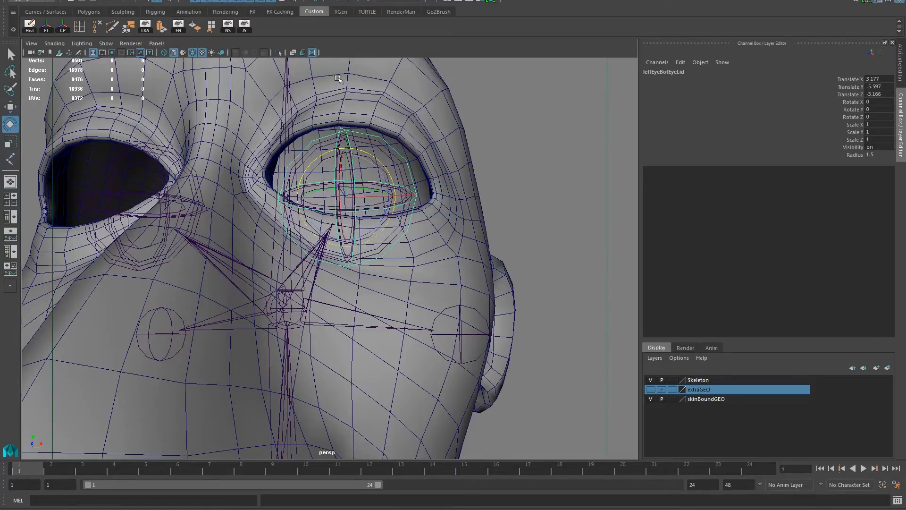
# - Examine the left eyelid joint against the head mesh from several angles and show the extraGEO layer again
pyautogui.keyDown('alt'); pyautogui.moveTo(358, 62); pyautogui.dragTo(123, 156, button='right'); pyautogui.keyUp('alt')
pyautogui.keyDown('alt'); pyautogui.moveTo(123, 155); pyautogui.dragTo(187, 261); pyautogui.keyUp('alt')
pyautogui.keyDown('alt'); pyautogui.moveTo(188, 261); pyautogui.dragTo(65, 224, button='middle'); pyautogui.keyUp('alt')
pyautogui.keyDown('alt'); pyautogui.moveTo(65, 224); pyautogui.dragTo(170, 252, button='right'); pyautogui.keyUp('alt')
pyautogui.keyDown('alt'); pyautogui.moveTo(170, 252); pyautogui.dragTo(130, 257); pyautogui.keyUp('alt')
pyautogui.keyDown('alt'); pyautogui.moveTo(130, 257); pyautogui.dragTo(261, 259, button='middle'); pyautogui.keyUp('alt')
pyautogui.keyDown('alt'); pyautogui.moveTo(261, 260); pyautogui.dragTo(350, 263, button='right'); pyautogui.keyUp('alt')
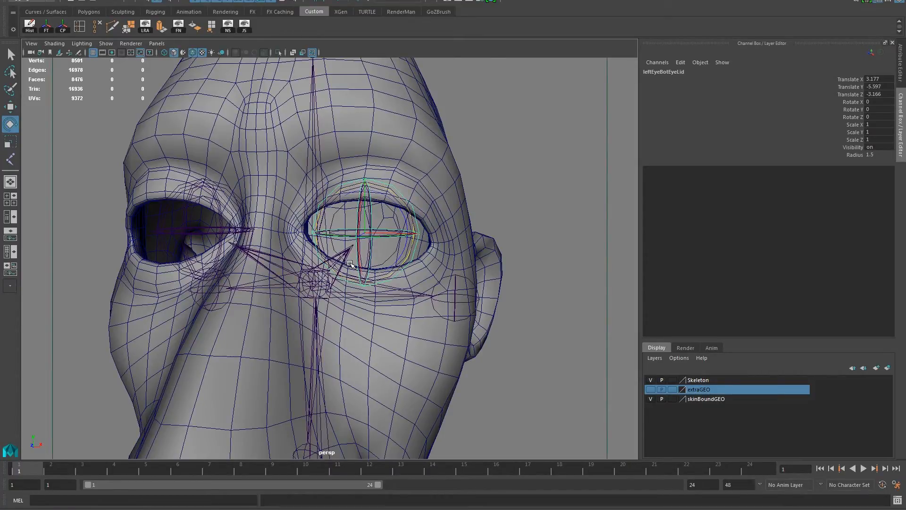
pyautogui.scroll(3, 276, 225)
pyautogui.click(653, 393)
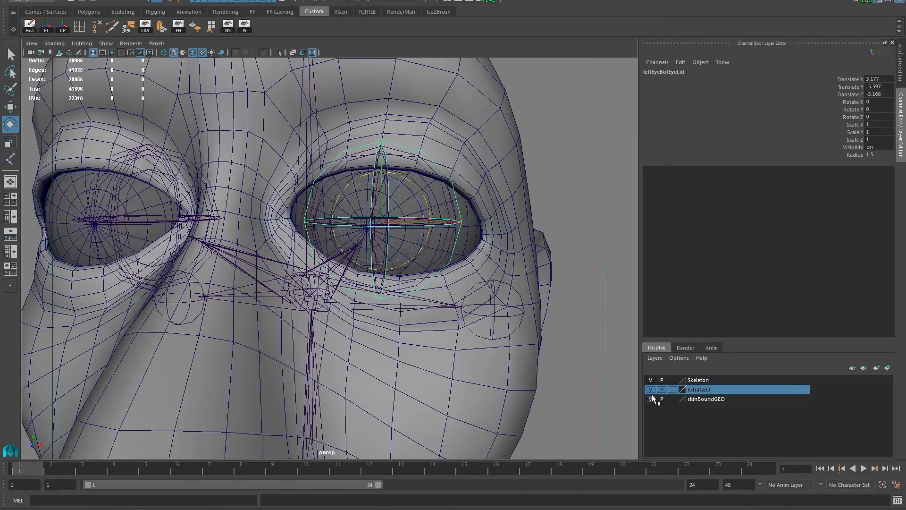
# - Bring the whole character into view with its skeleton and meshes, and clear the joint selection
pyautogui.keyDown('alt'); pyautogui.moveTo(412, 307); pyautogui.dragTo(280, 302); pyautogui.keyUp('alt')
pyautogui.keyDown('alt'); pyautogui.moveTo(421, 274); pyautogui.dragTo(283, 300, button='right'); pyautogui.keyUp('alt')
pyautogui.keyDown('alt'); pyautogui.moveTo(283, 299); pyautogui.dragTo(404, 168, button='middle'); pyautogui.keyUp('alt')
pyautogui.keyDown('alt'); pyautogui.moveTo(403, 168); pyautogui.dragTo(187, 219, button='right'); pyautogui.keyUp('alt')
pyautogui.keyDown('alt'); pyautogui.moveTo(186, 219); pyautogui.dragTo(300, 279); pyautogui.keyUp('alt')
pyautogui.keyDown('alt'); pyautogui.moveTo(226, 275); pyautogui.dragTo(260, 201, button='middle'); pyautogui.keyUp('alt')
pyautogui.moveTo(286, 325)
pyautogui.keyDown('alt'); pyautogui.mouseDown()
pyautogui.moveTo(294, 344)
pyautogui.moveTo(299, 239)
pyautogui.moveTo(302, 323)
pyautogui.moveTo(294, 316)
pyautogui.mouseUp(); pyautogui.keyUp('alt')
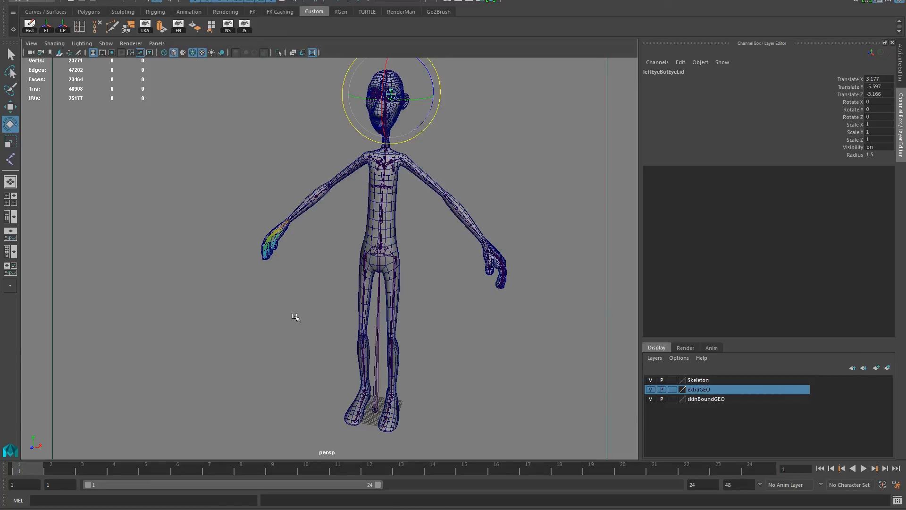
pyautogui.keyDown('alt'); pyautogui.moveTo(295, 313); pyautogui.dragTo(206, 302); pyautogui.keyUp('alt')
pyautogui.keyDown('alt'); pyautogui.moveTo(207, 303); pyautogui.dragTo(214, 287, button='middle'); pyautogui.keyUp('alt')
pyautogui.click(219, 274)
pyautogui.keyDown('alt'); pyautogui.moveTo(217, 324); pyautogui.dragTo(198, 335, button='right'); pyautogui.keyUp('alt')
pyautogui.keyDown('alt'); pyautogui.moveTo(211, 335); pyautogui.dragTo(218, 317, button='middle'); pyautogui.keyUp('alt')
pyautogui.click(207, 317)
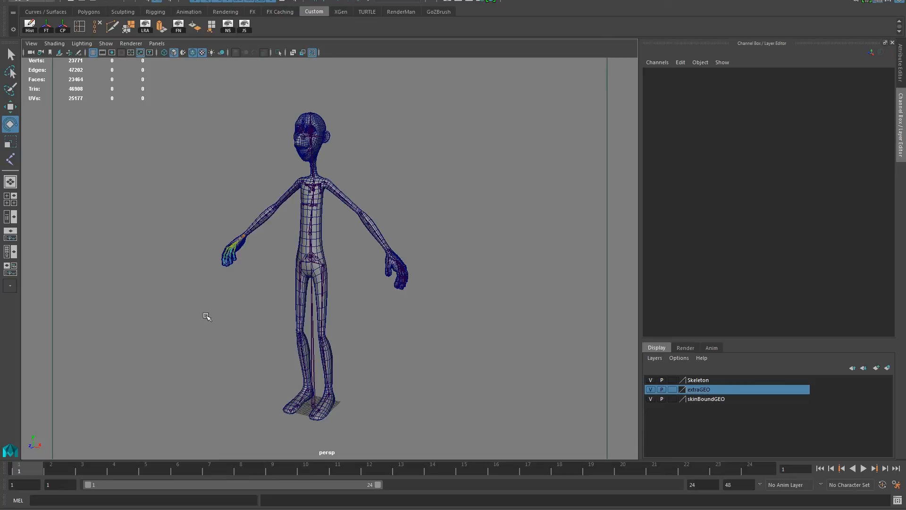